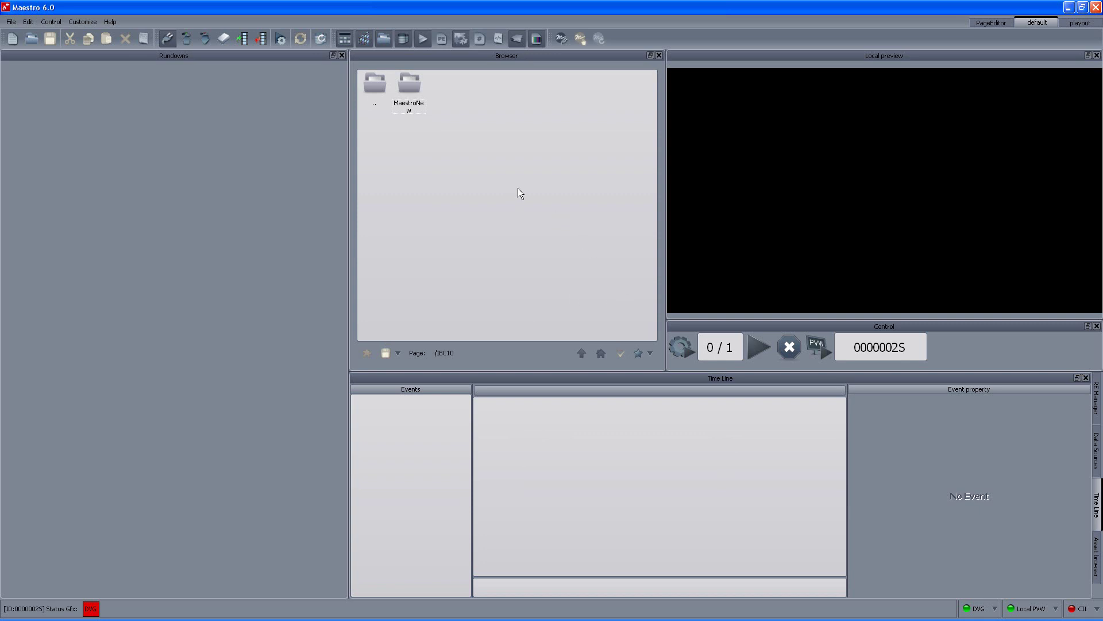
# Review the MOS protocol settings in Preferences, then start the MOS connection
pyautogui.click(81, 22)
pyautogui.click(81, 32)
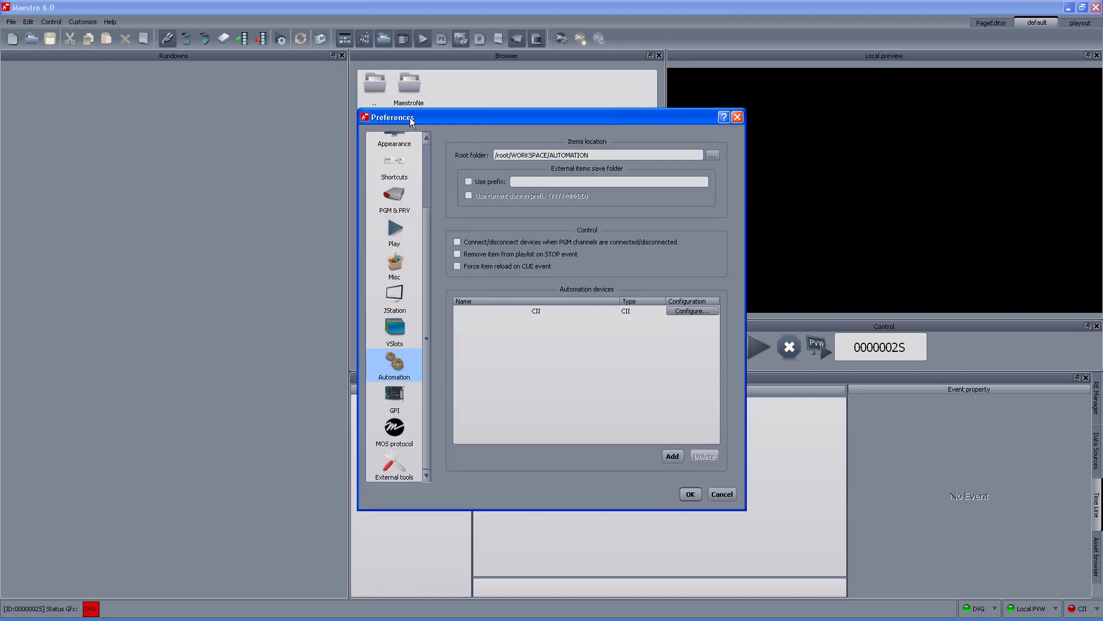
pyautogui.click(395, 434)
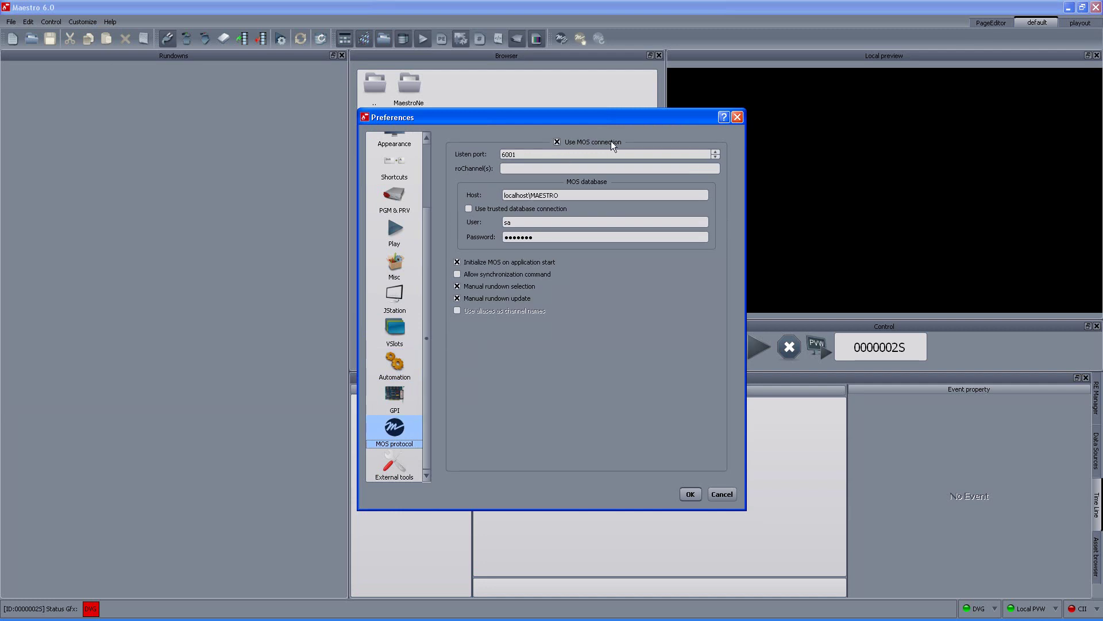
pyautogui.moveTo(598, 120); pyautogui.dragTo(571, 133)
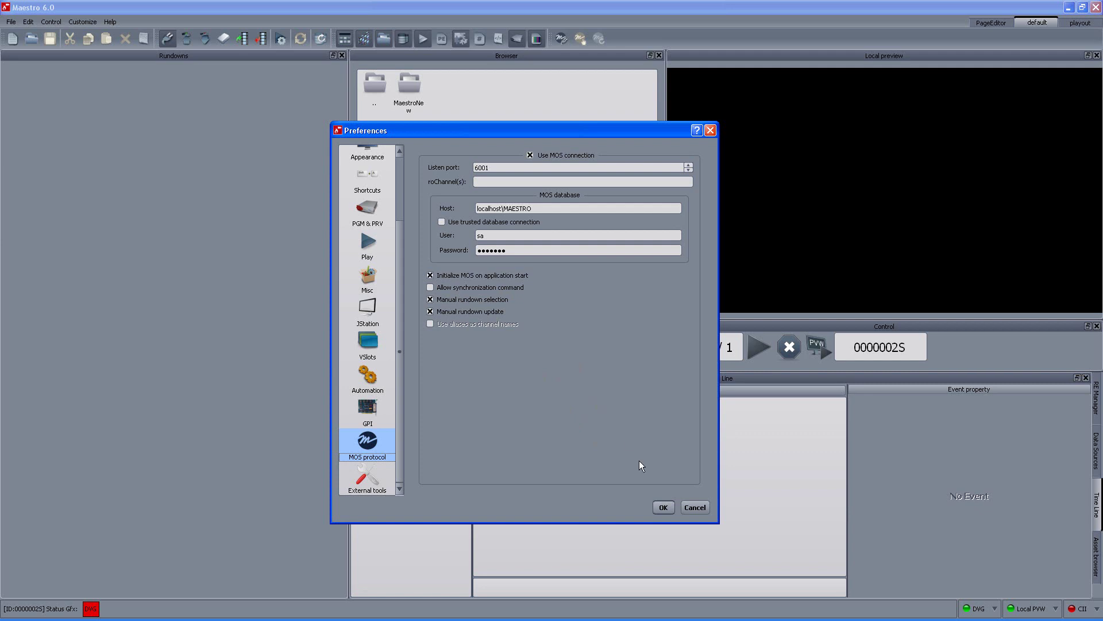
pyautogui.click(664, 509)
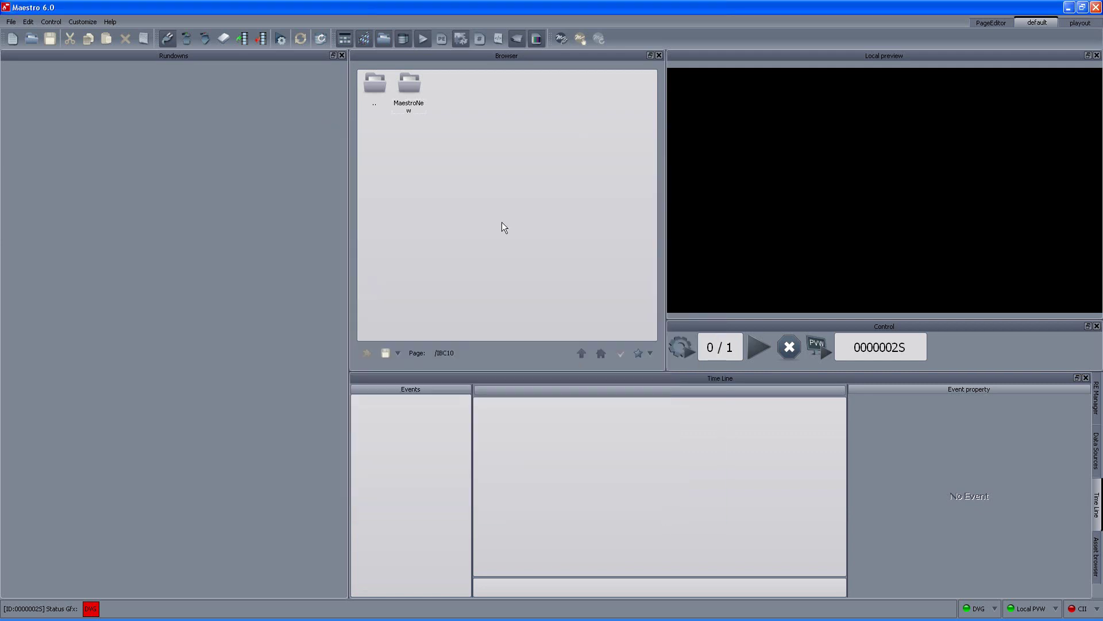
pyautogui.click(561, 41)
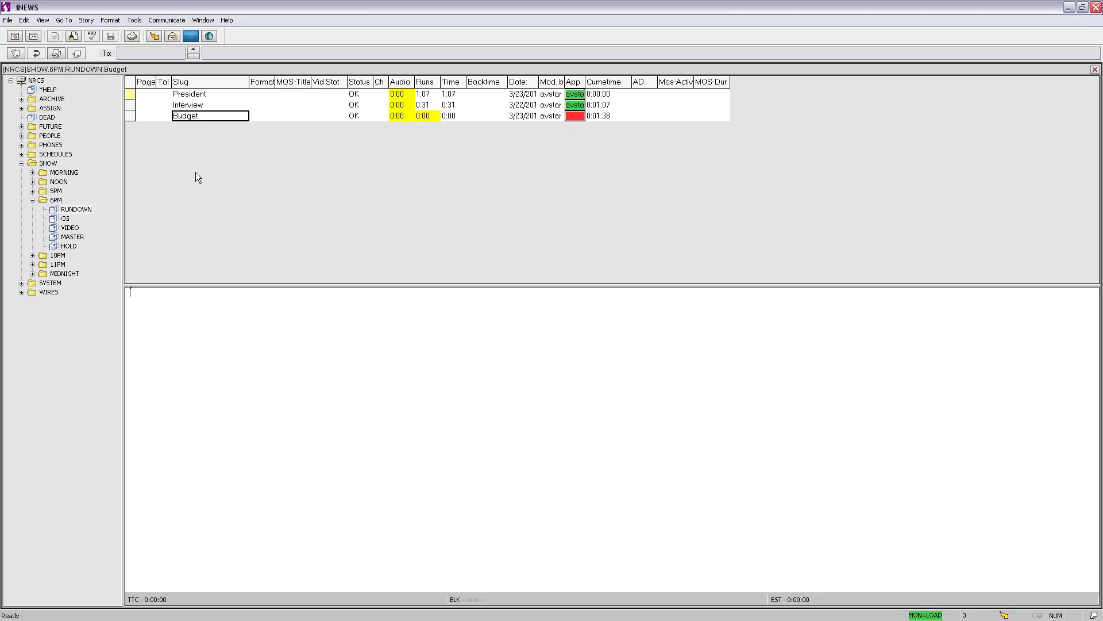
# Open the MaestroEditor Class plugin from Tools > Plugins beside the 6PM rundown
pyautogui.click(133, 21)
pyautogui.moveTo(188, 206)
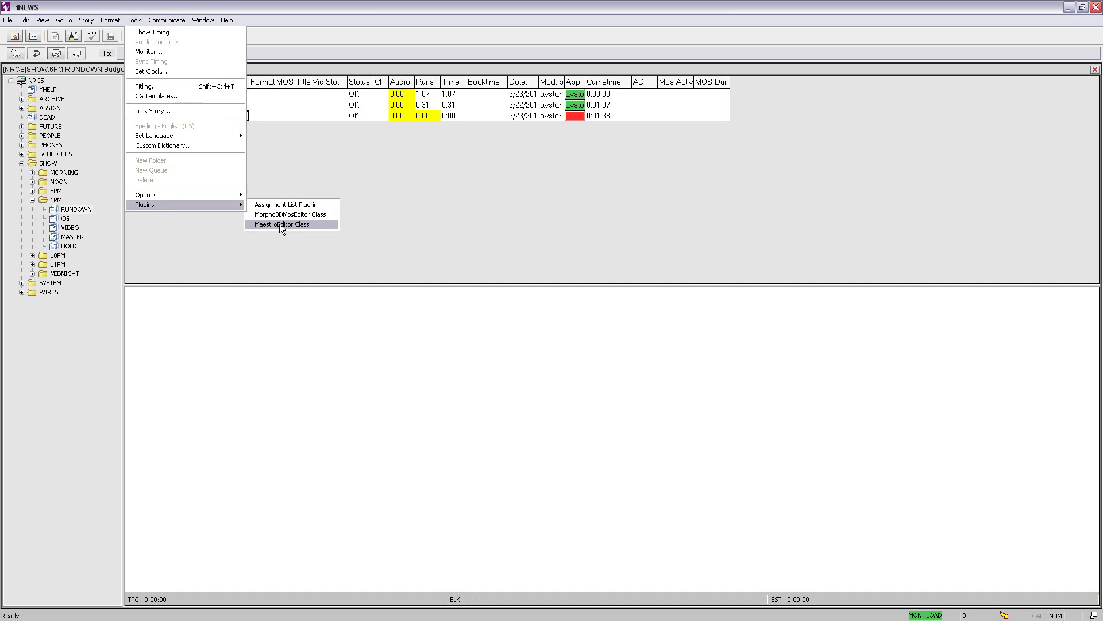
pyautogui.click(279, 225)
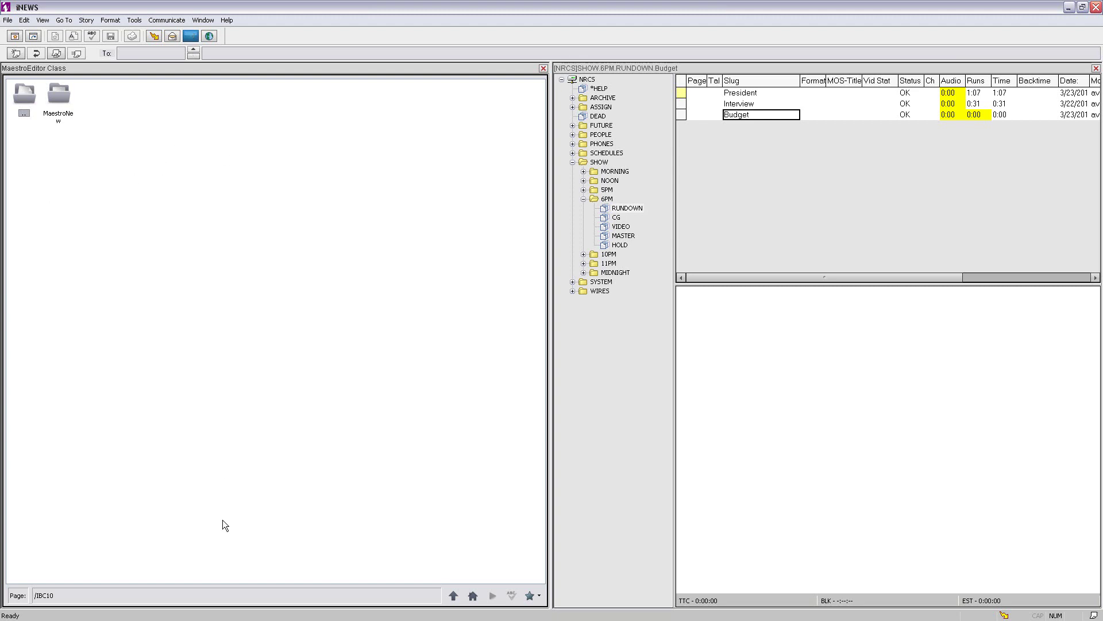
pyautogui.rightClick(201, 592)
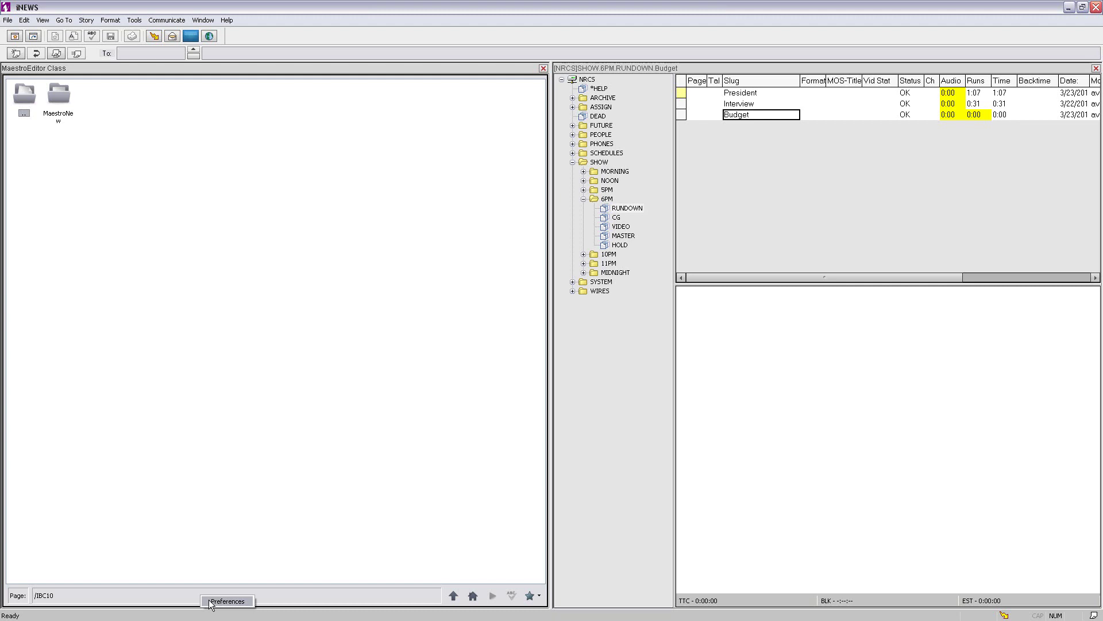
pyautogui.click(213, 601)
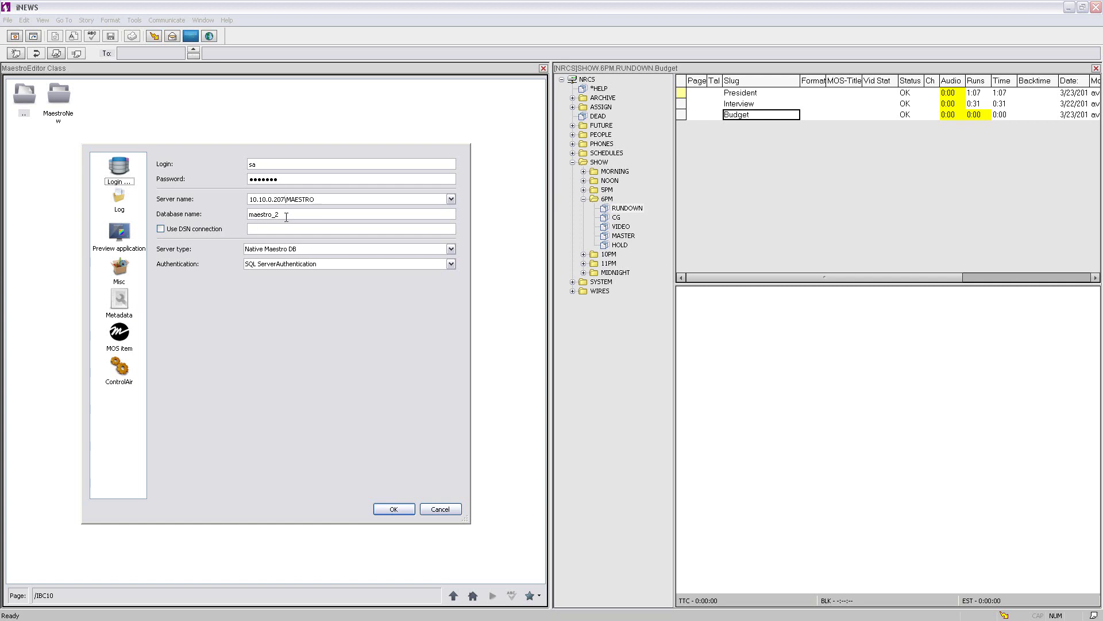
pyautogui.click(388, 505)
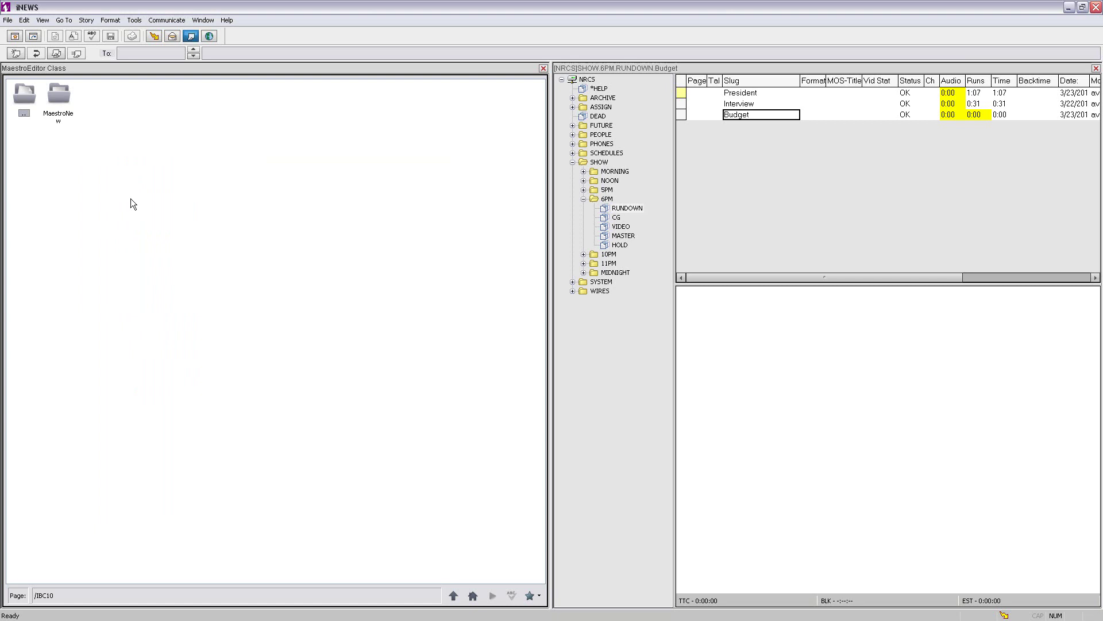
# Open the BG template in the MaestroNew folder and play its graphic preview
pyautogui.doubleClick(60, 92)
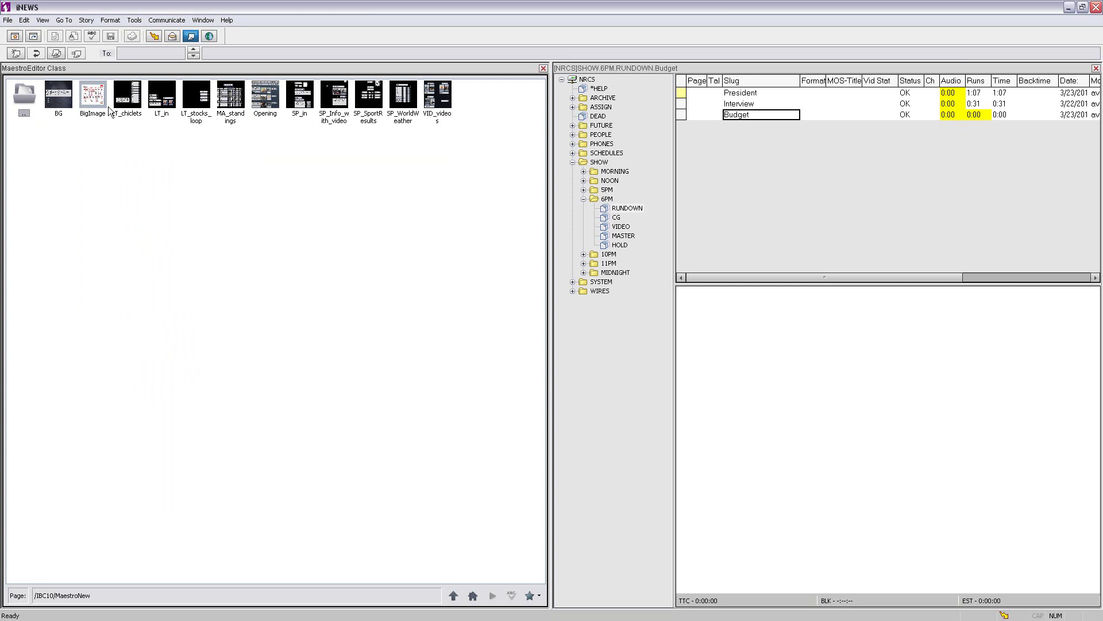
pyautogui.click(64, 101)
pyautogui.doubleClick(65, 101)
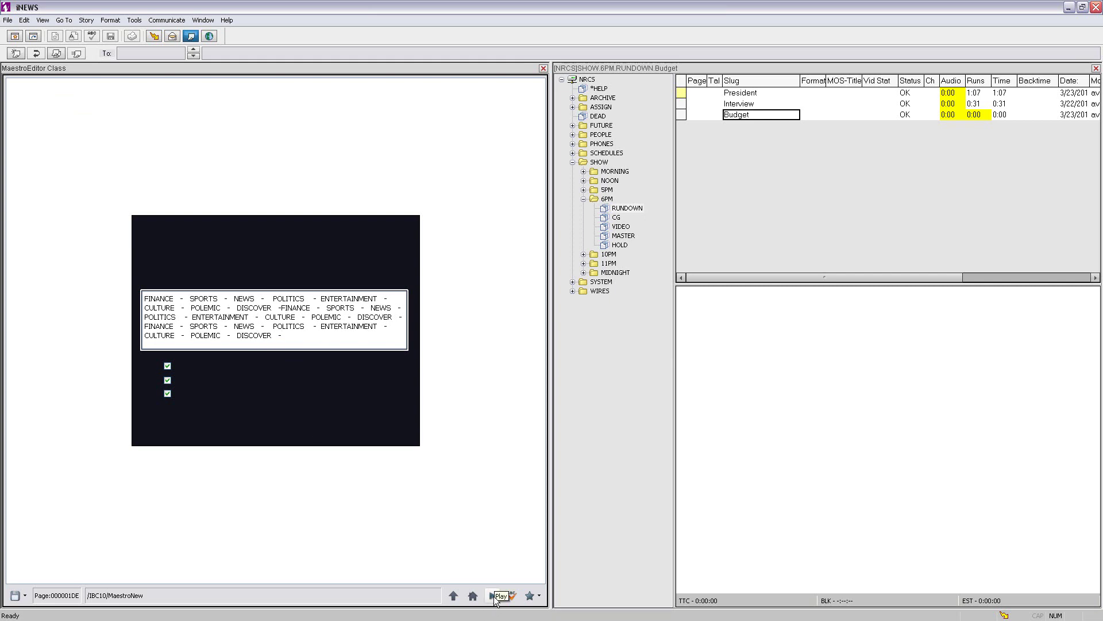
pyautogui.click(493, 595)
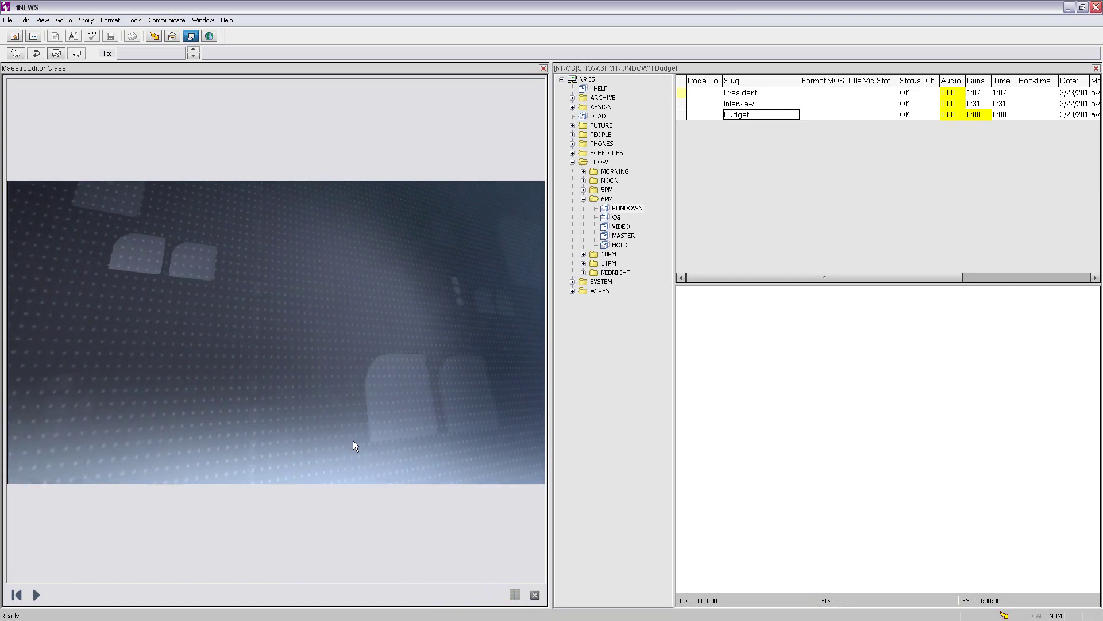
# Replay the BG preview in a widened side pane, close it, and create an insertable item
pyautogui.click(533, 594)
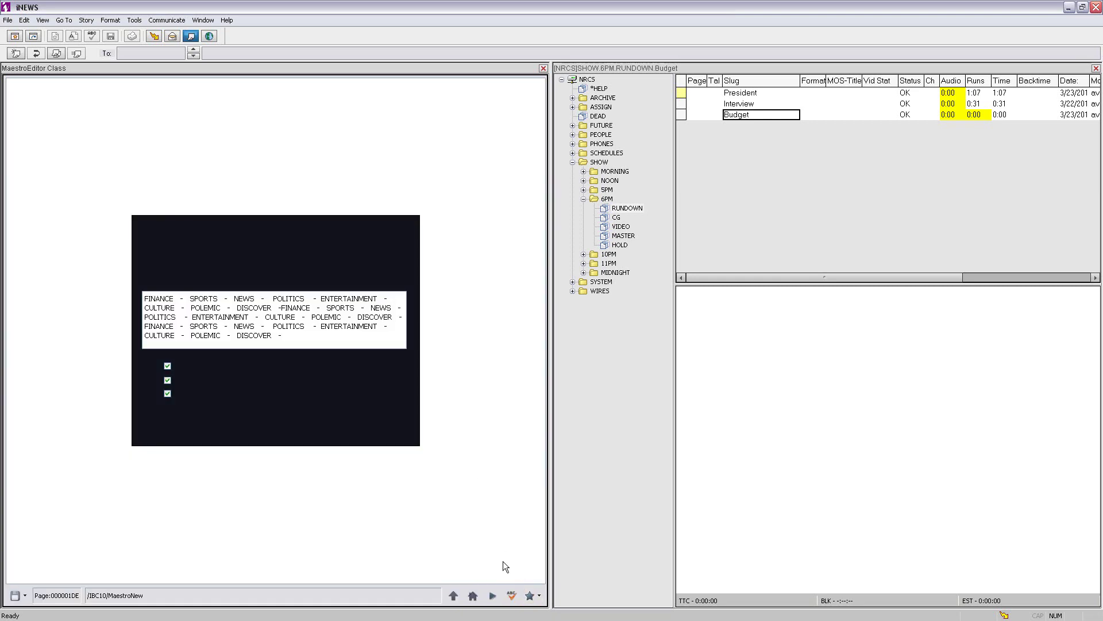
pyautogui.click(492, 596)
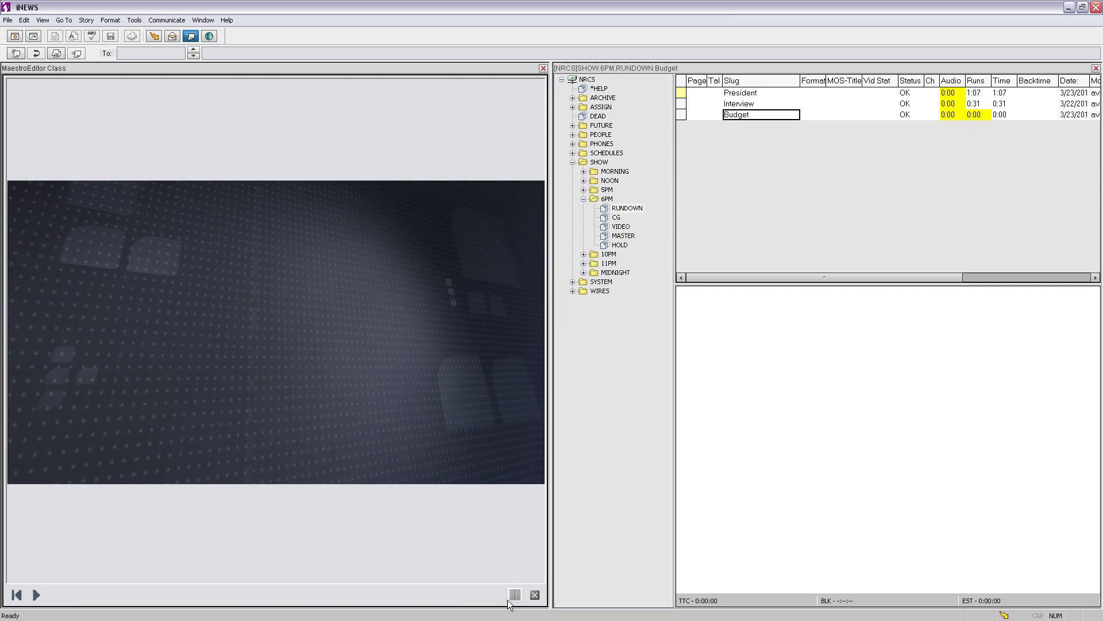
pyautogui.click(515, 594)
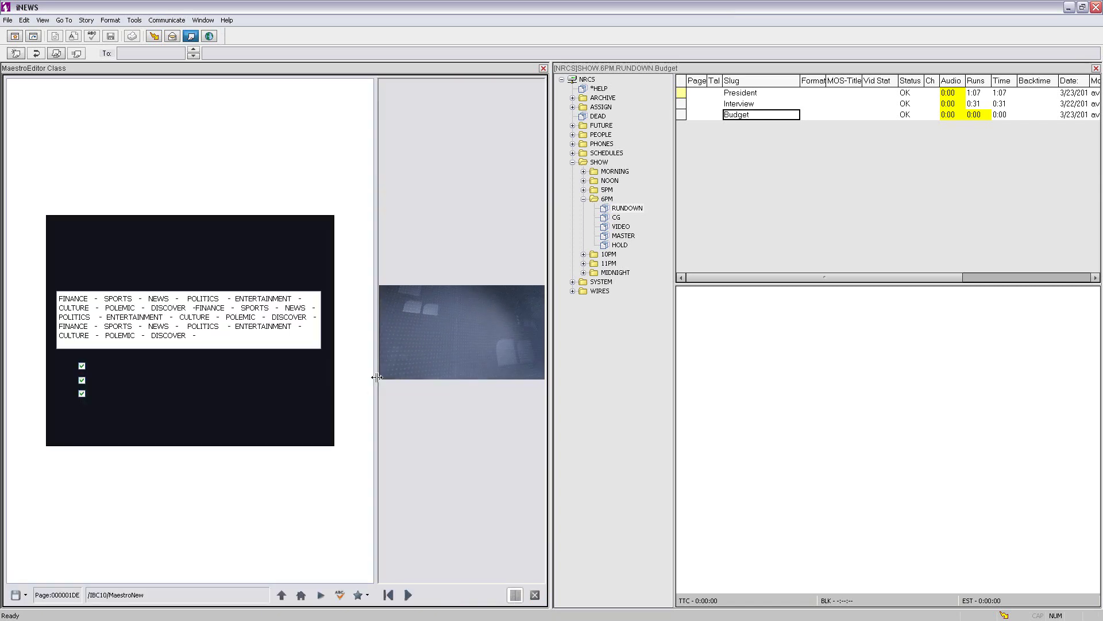
pyautogui.moveTo(377, 378); pyautogui.dragTo(305, 367)
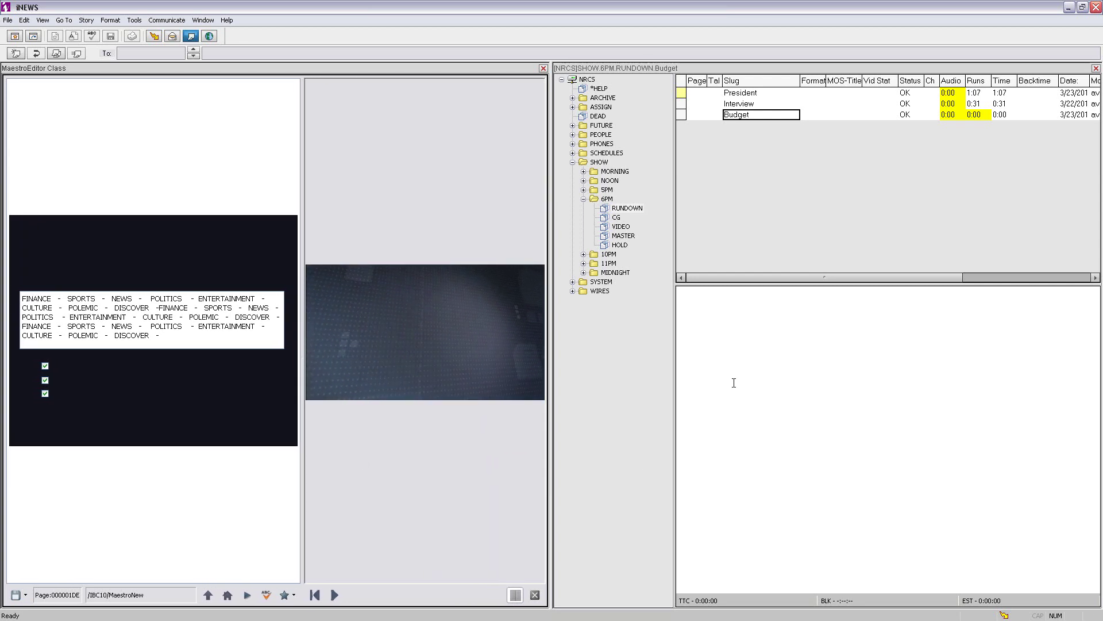
pyautogui.click(536, 594)
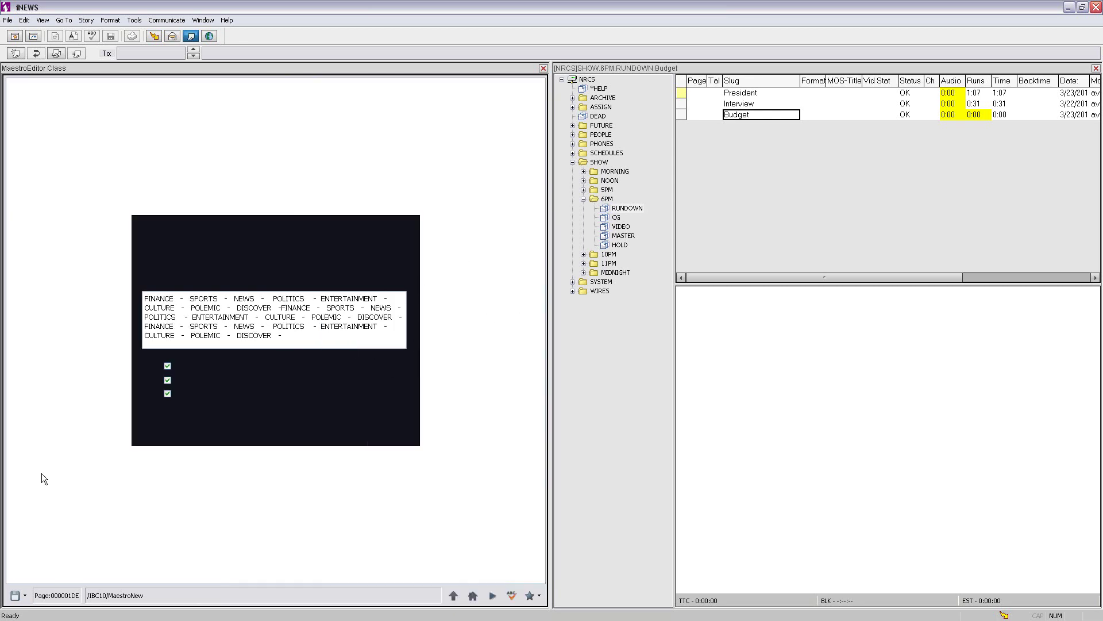
pyautogui.click(16, 596)
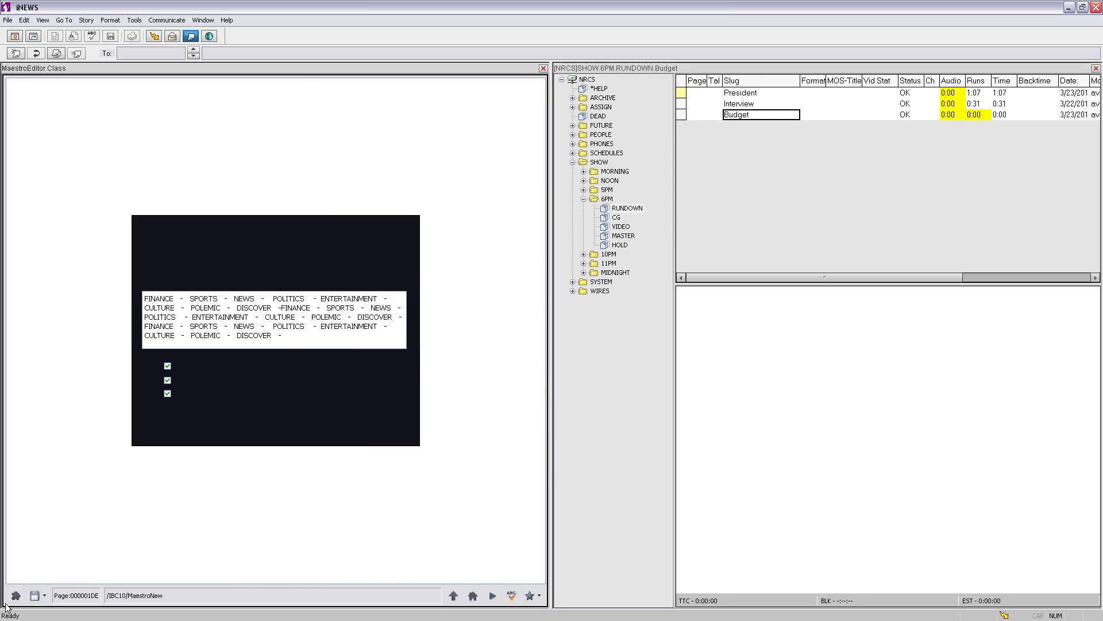
# Drag the BG item into the Budget story and open the 6PM RUNDOWN queue
pyautogui.moveTo(15, 598); pyautogui.dragTo(722, 374)
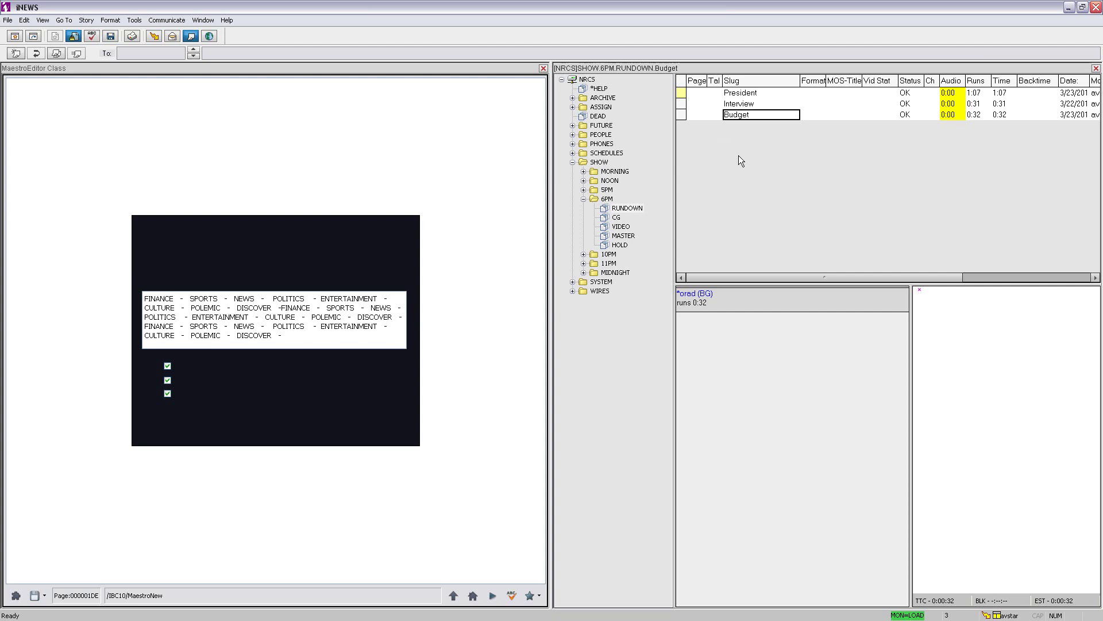
pyautogui.click(606, 200)
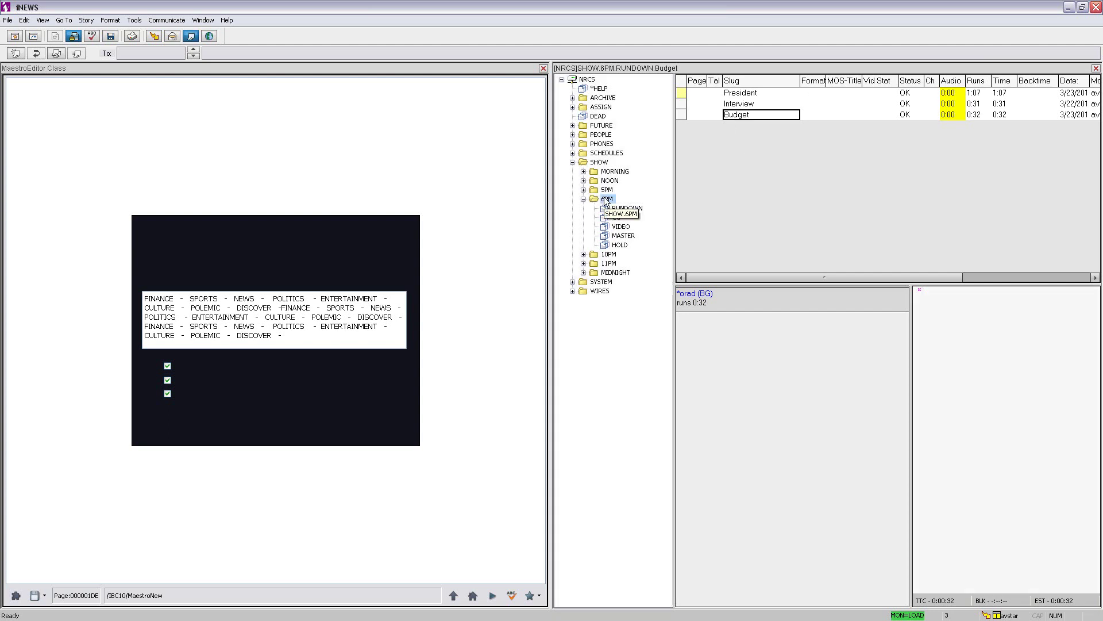
pyautogui.click(627, 210)
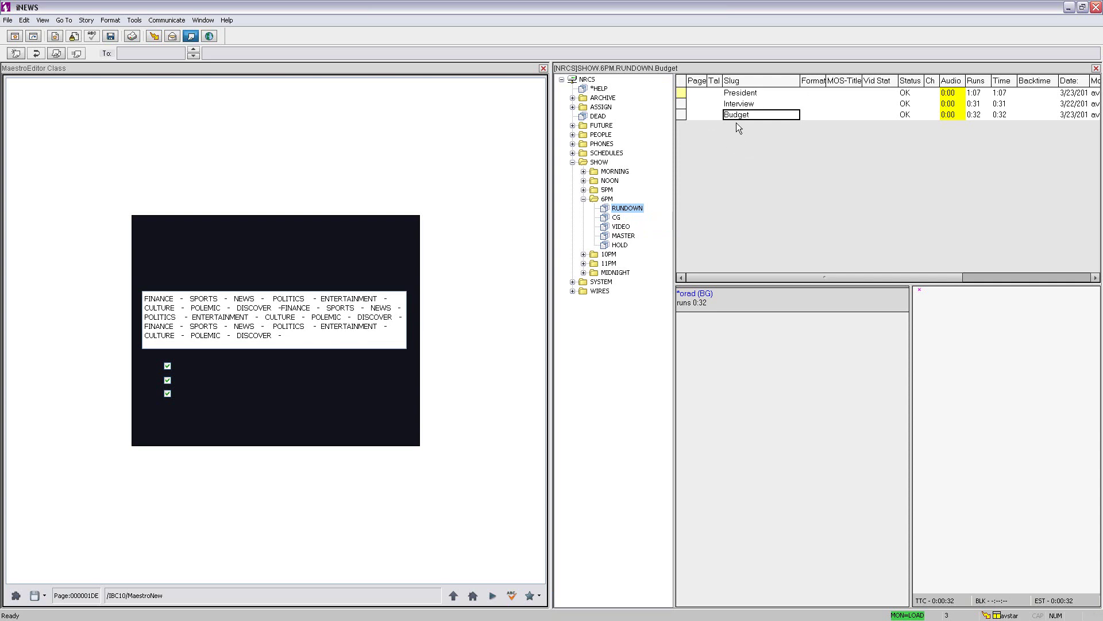
# Check the President, Interview and Budget stories' graphic items, then return to the template list
pyautogui.click(746, 95)
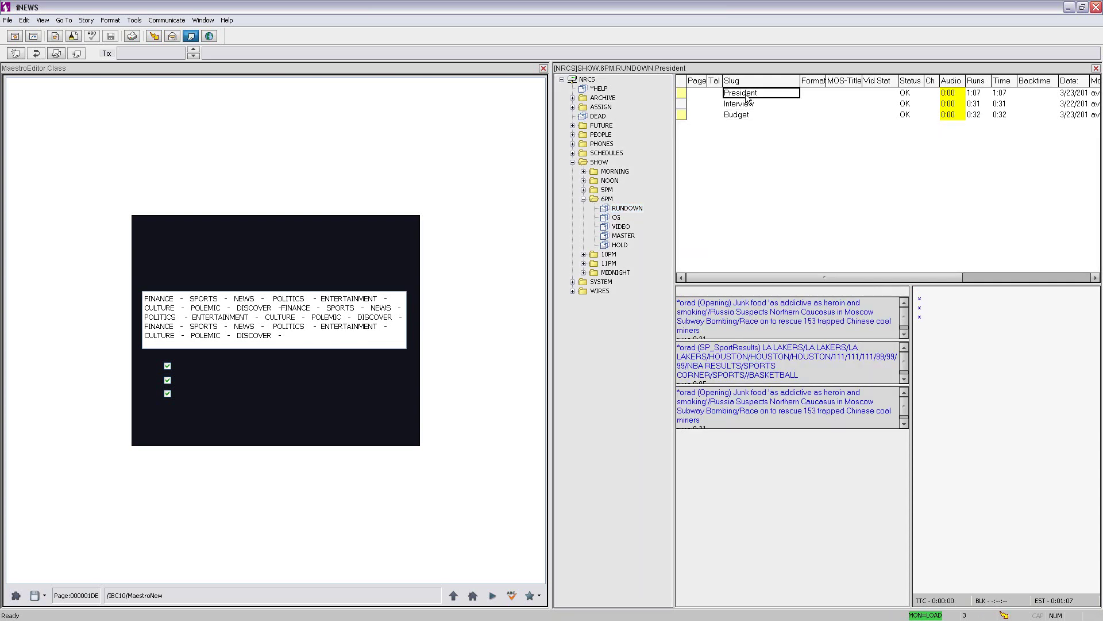
pyautogui.click(745, 106)
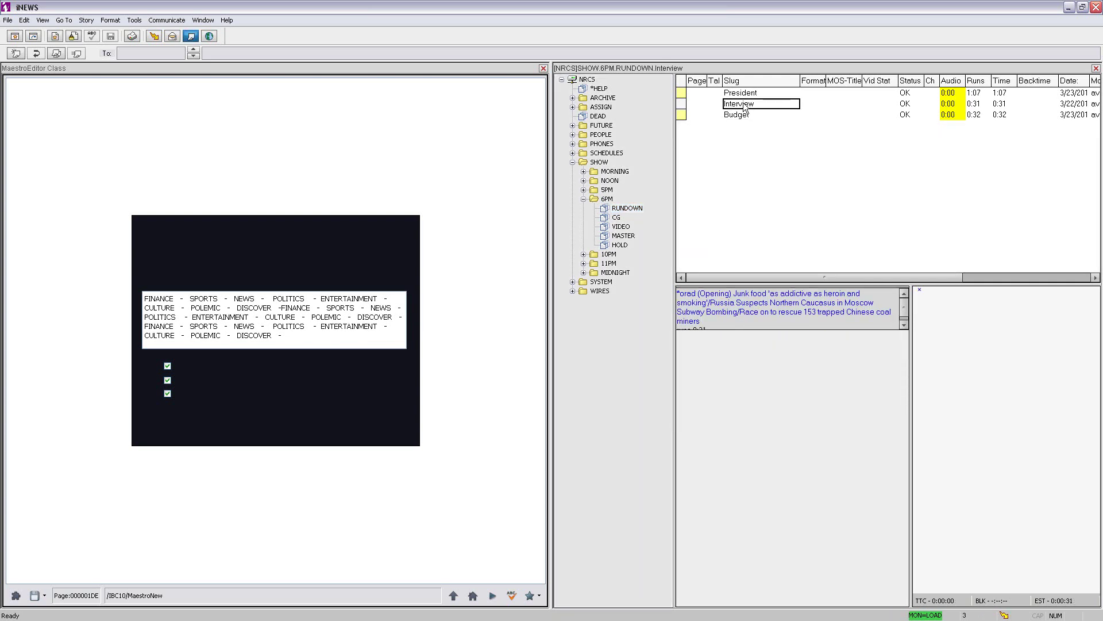
pyautogui.click(741, 117)
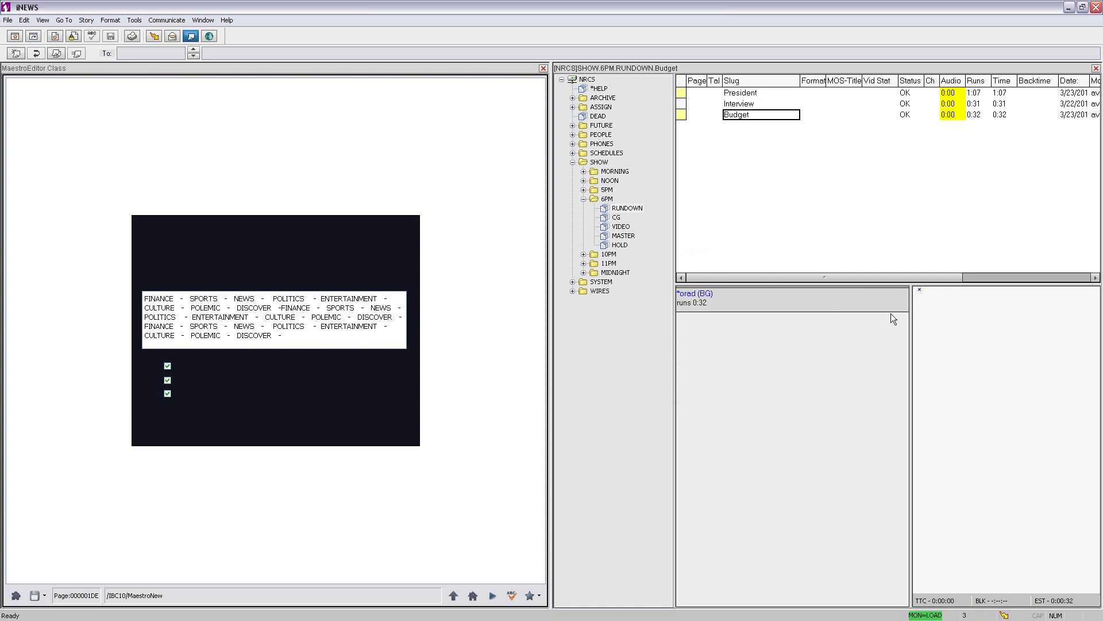
pyautogui.click(454, 596)
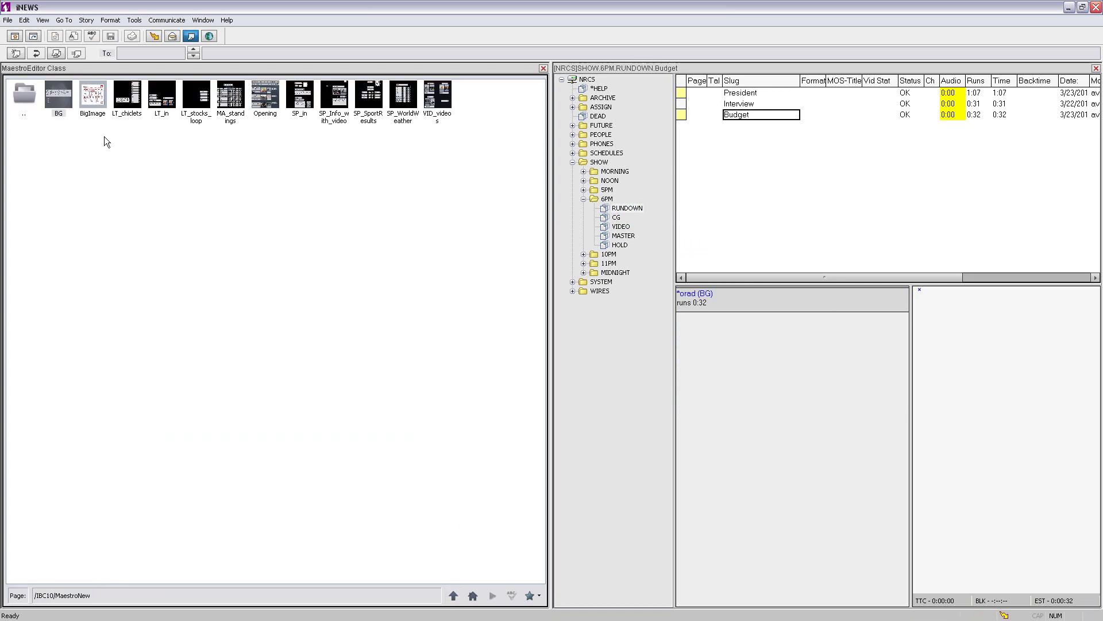
# Fill the LT_in lower third with MERKEL and select its CHANCELOR OF GERMANY title
pyautogui.doubleClick(163, 100)
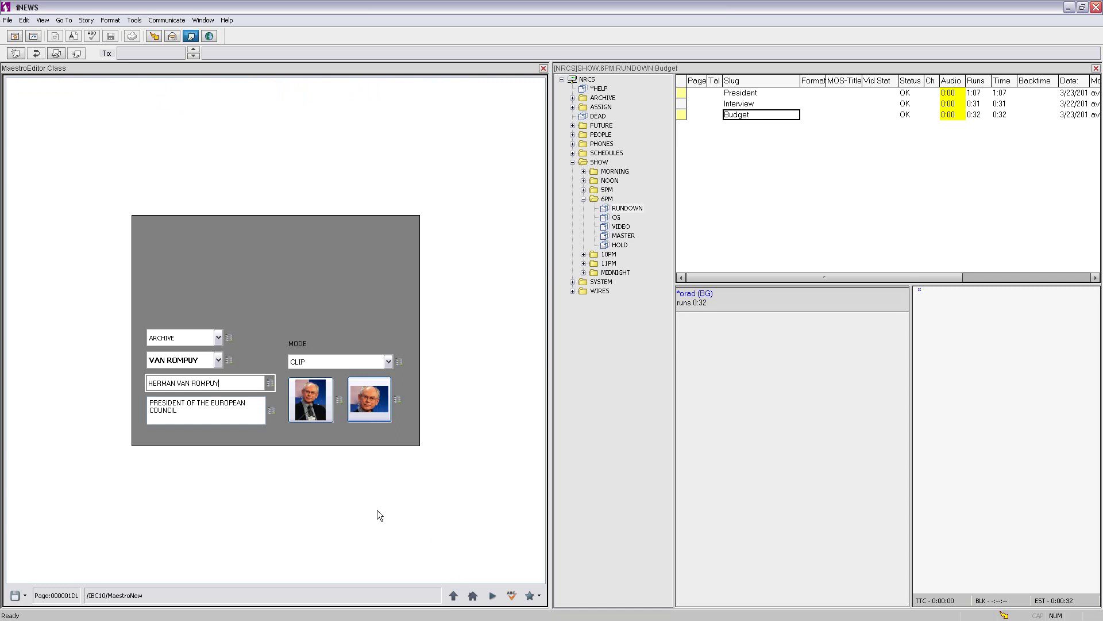
pyautogui.click(218, 360)
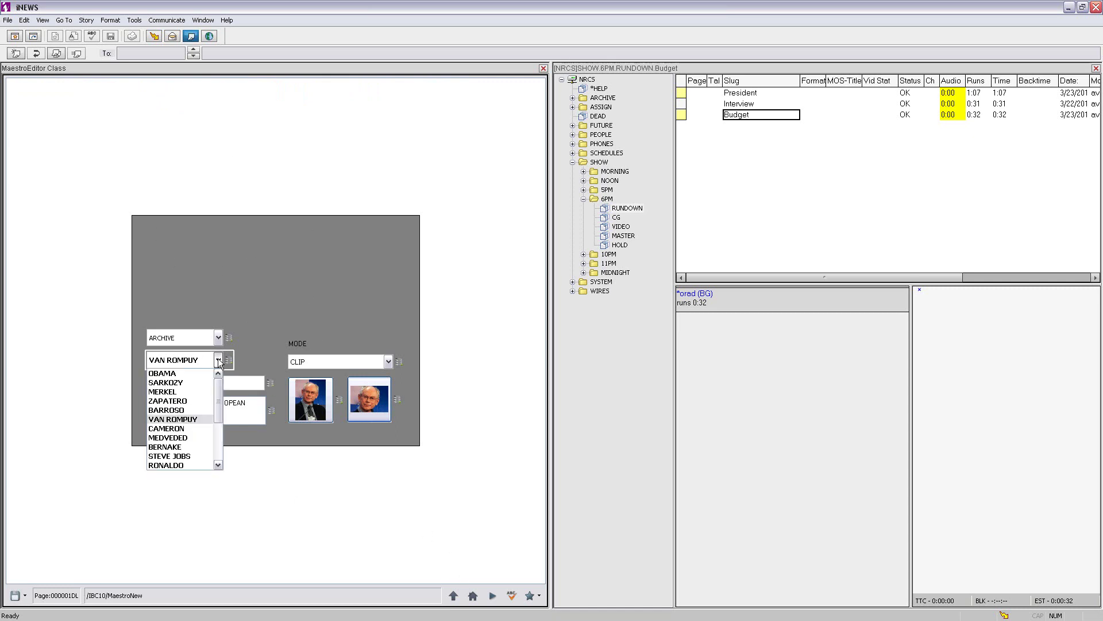
pyautogui.click(180, 392)
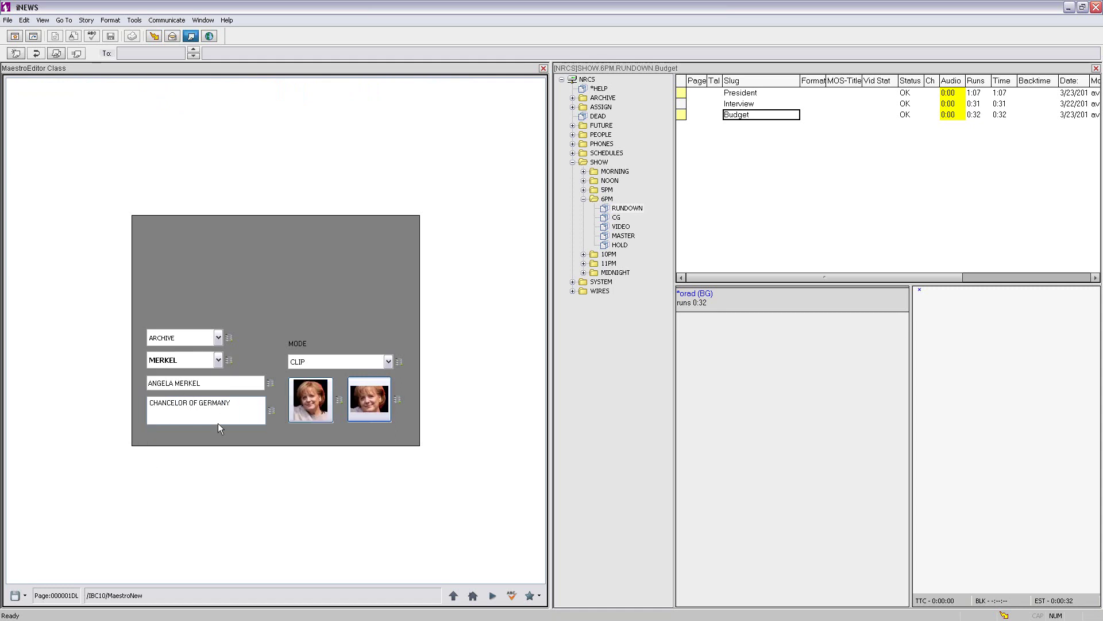
pyautogui.click(242, 404)
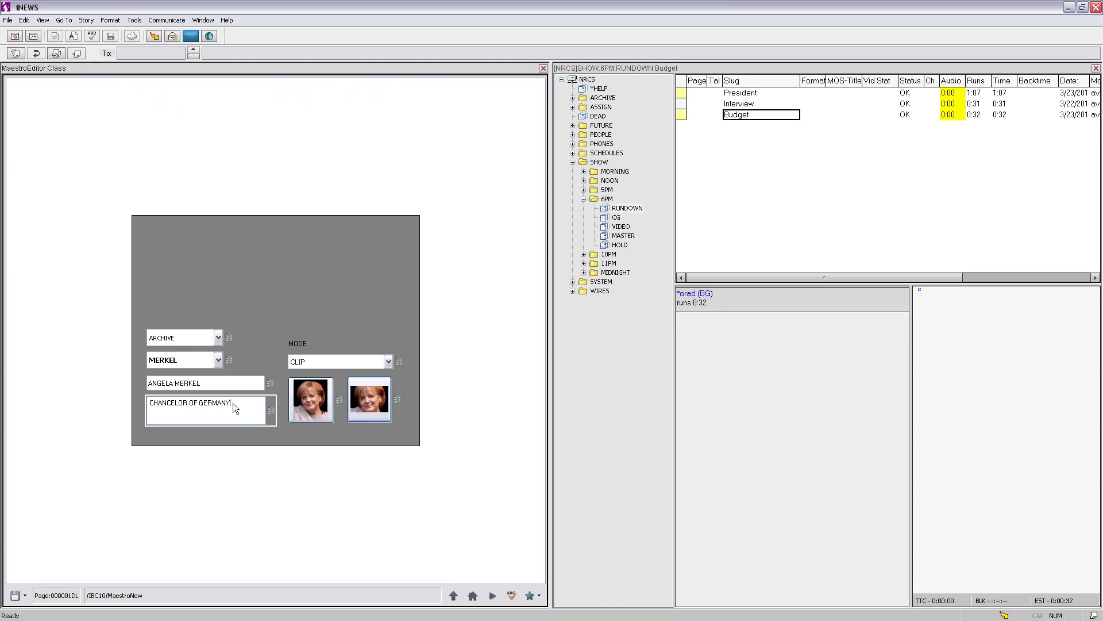
pyautogui.tripleClick(146, 405)
pyautogui.click(343, 305)
# Set the lower third's MODE to IMAGE, save it, and place it into the Budget story
pyautogui.click(374, 364)
pyautogui.click(317, 381)
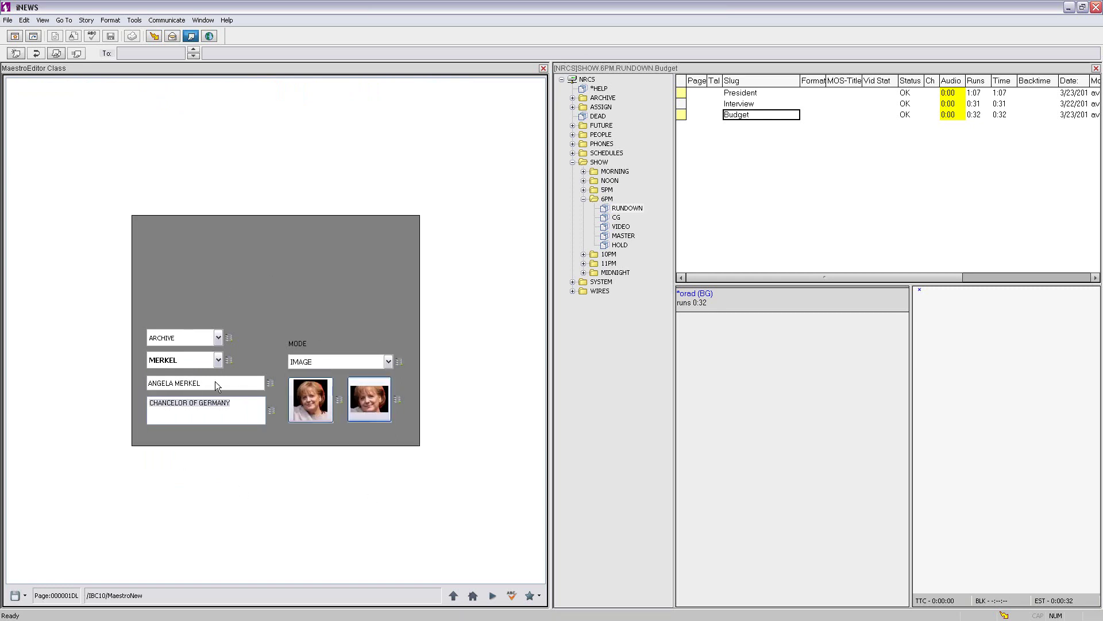
pyautogui.click(15, 596)
pyautogui.moveTo(15, 596); pyautogui.dragTo(940, 438)
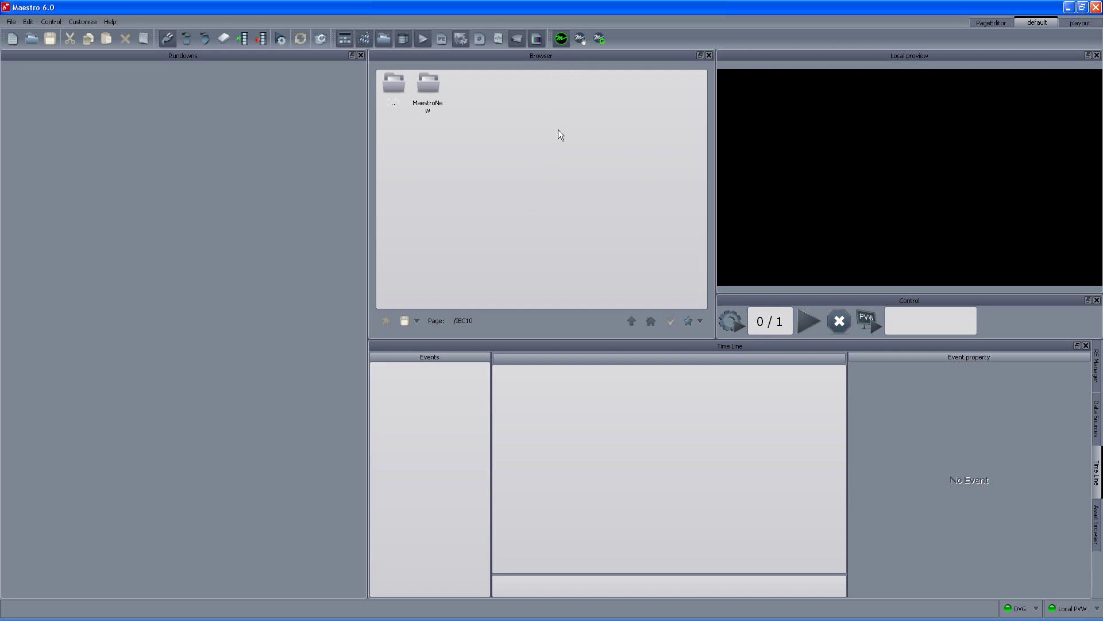
# Load NRCS/SHOW.6PM.RUNDOWN through the Select MOS rundown dialog
pyautogui.click(582, 39)
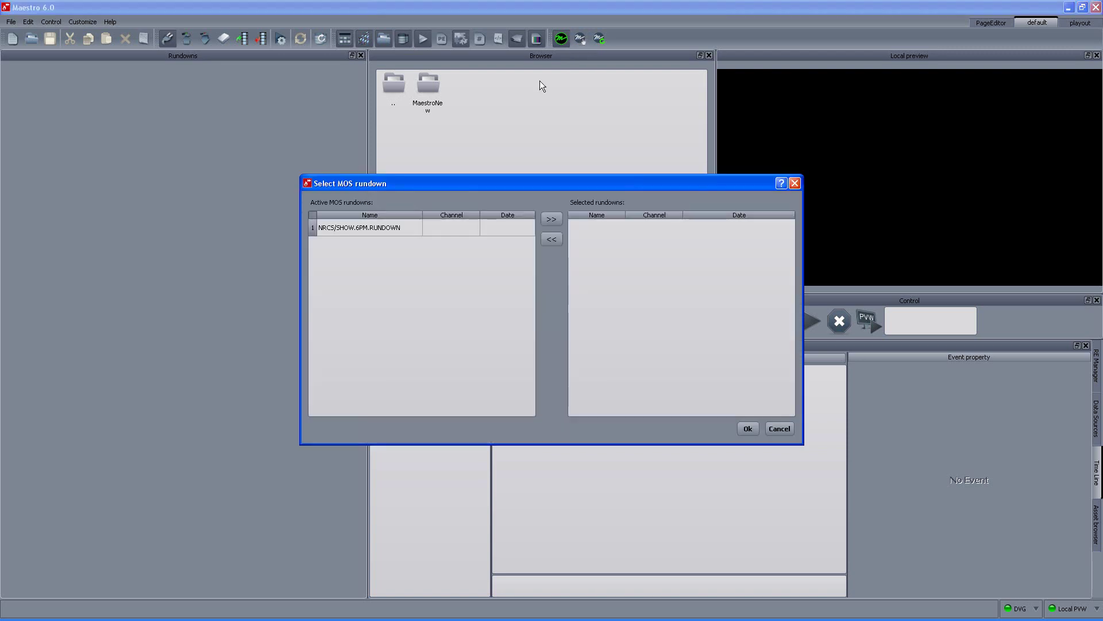
pyautogui.click(382, 231)
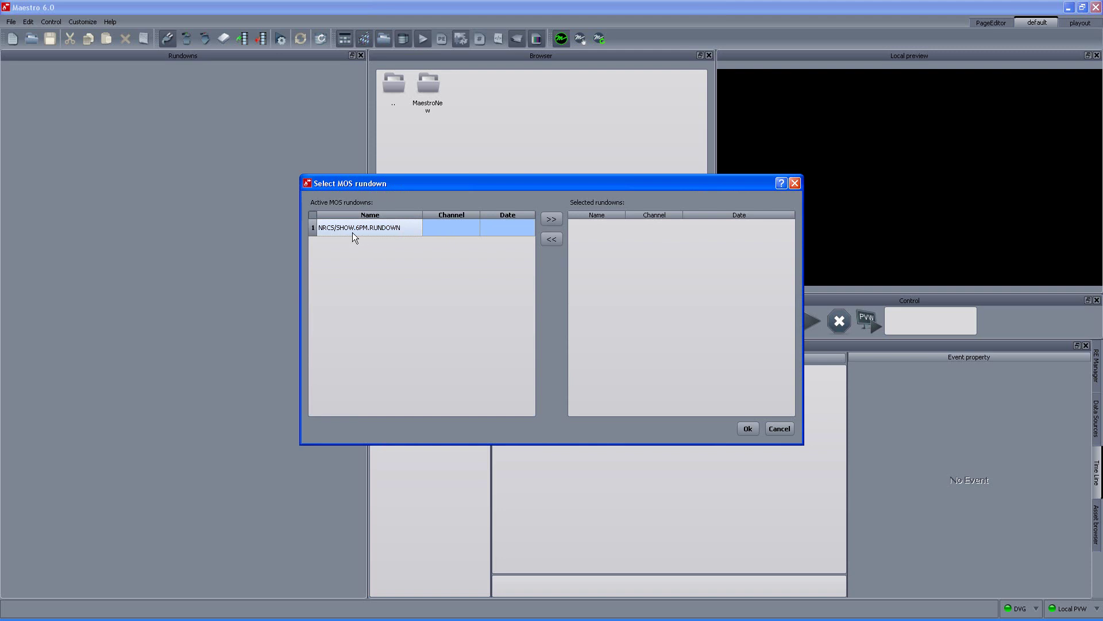
pyautogui.click(387, 233)
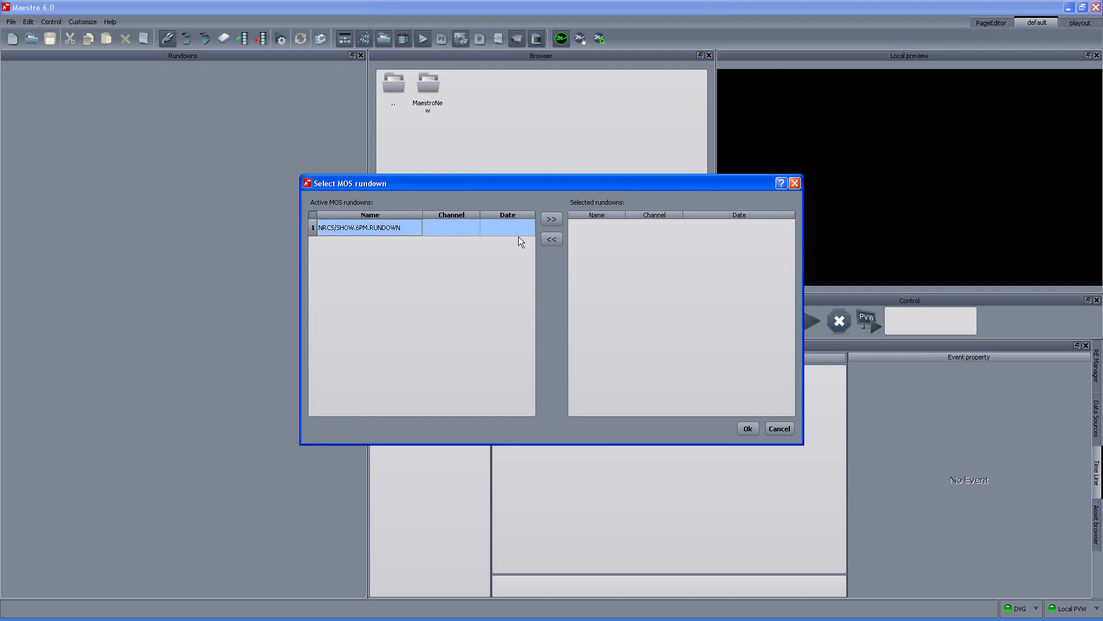
pyautogui.click(551, 220)
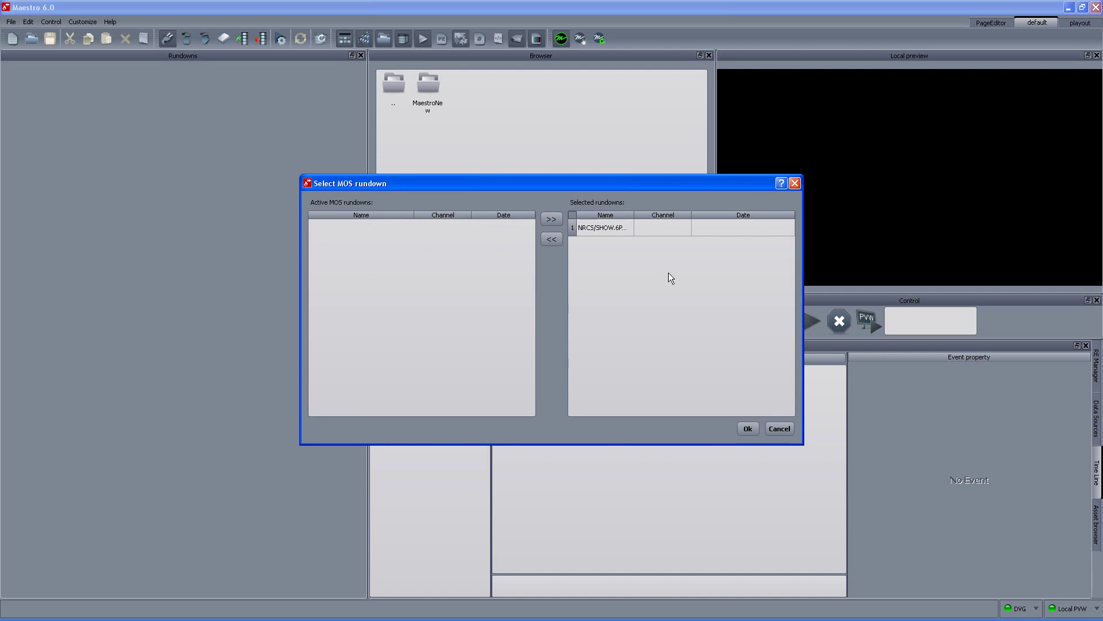
pyautogui.click(748, 429)
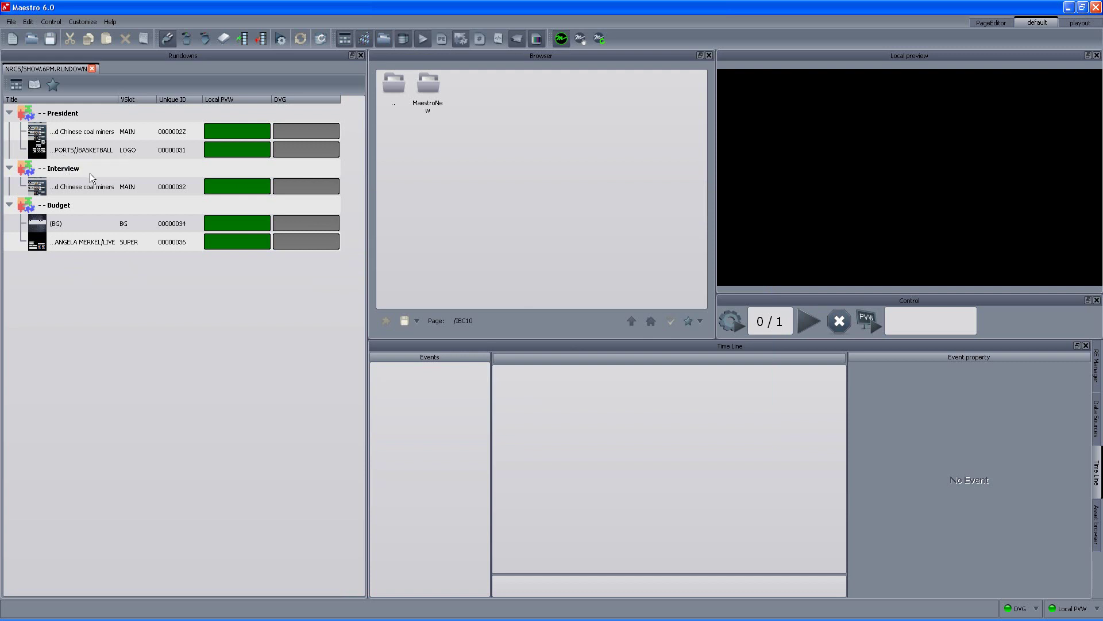
# Step through the coal miners and BG graphics, ending on the ANGELA MERKEL/LIVE lower third
pyautogui.click(65, 187)
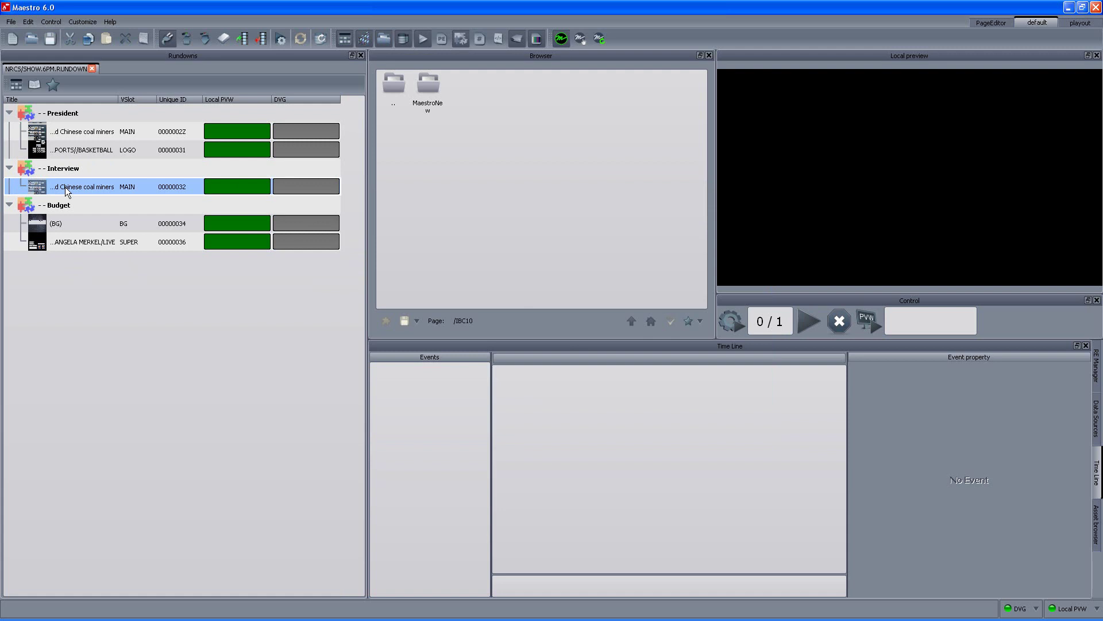
pyautogui.click(73, 223)
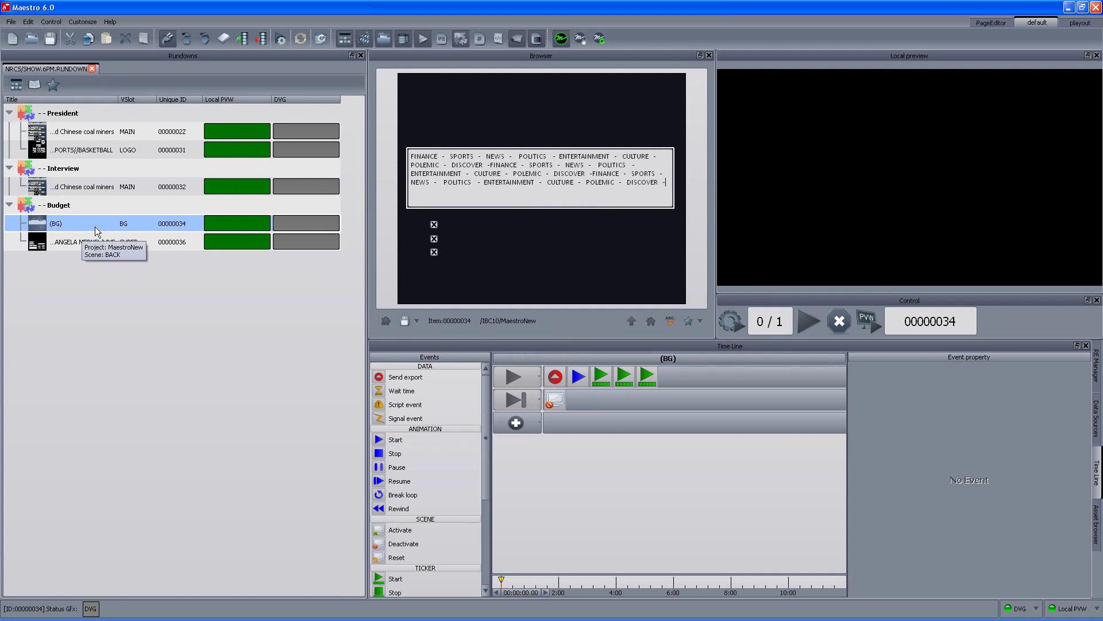
pyautogui.click(79, 244)
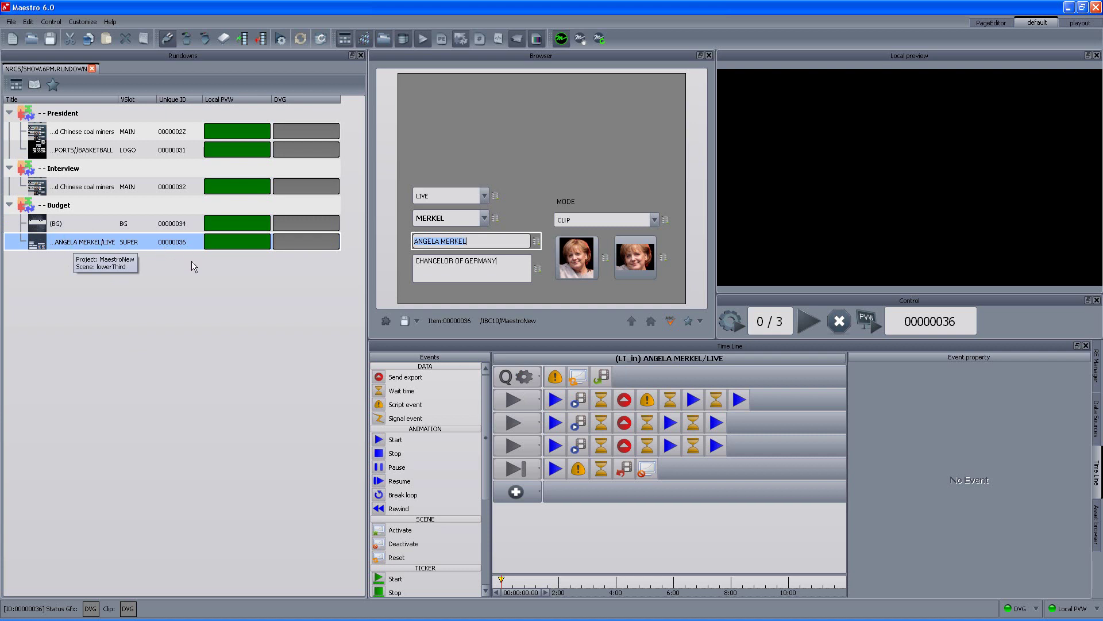
# Switch the lower-third name to OBAMA and play it in the Local PVW preview
pyautogui.click(484, 219)
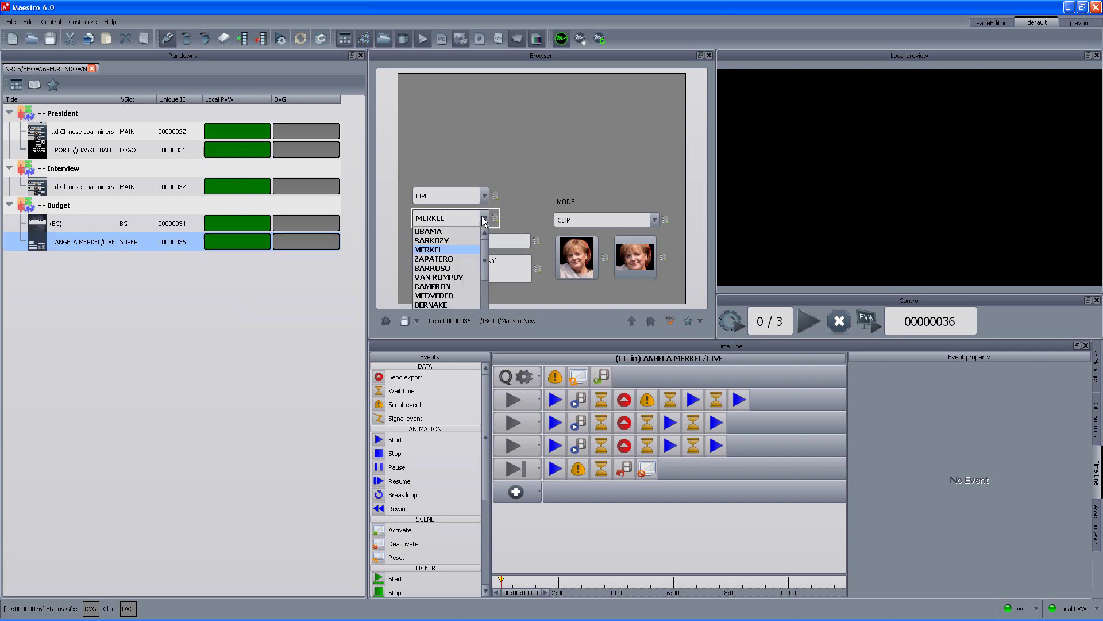
pyautogui.click(444, 233)
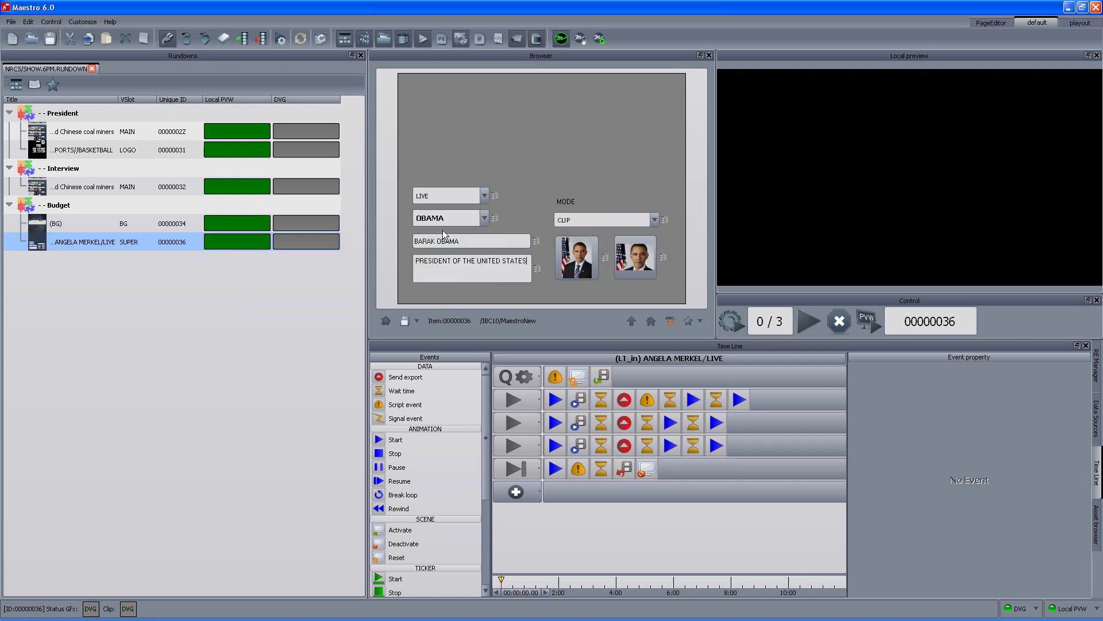
pyautogui.click(422, 272)
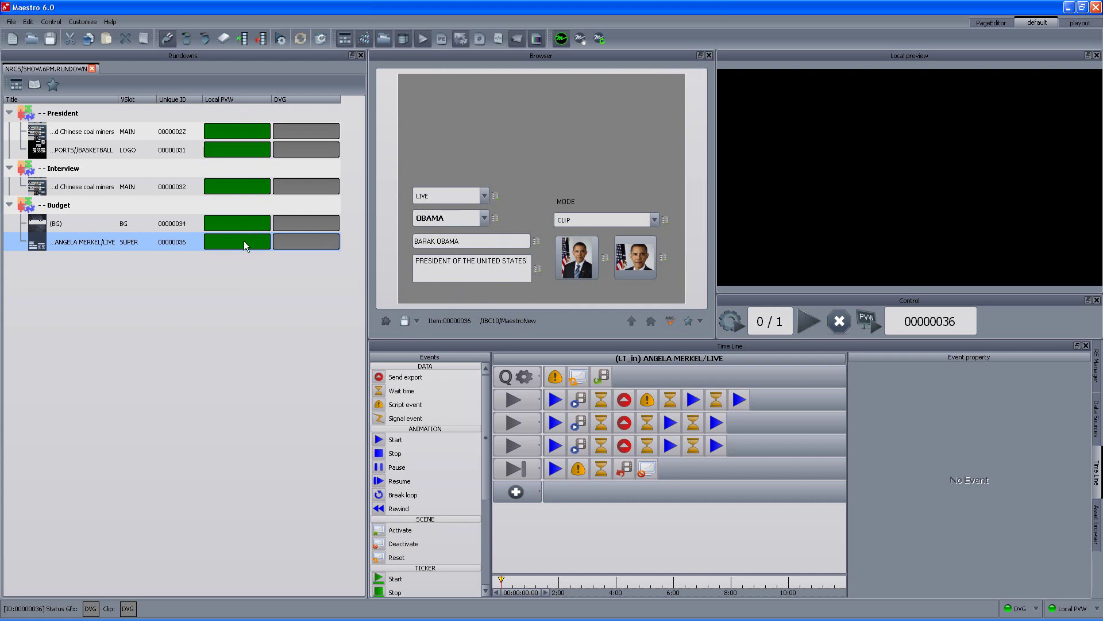
pyautogui.click(871, 320)
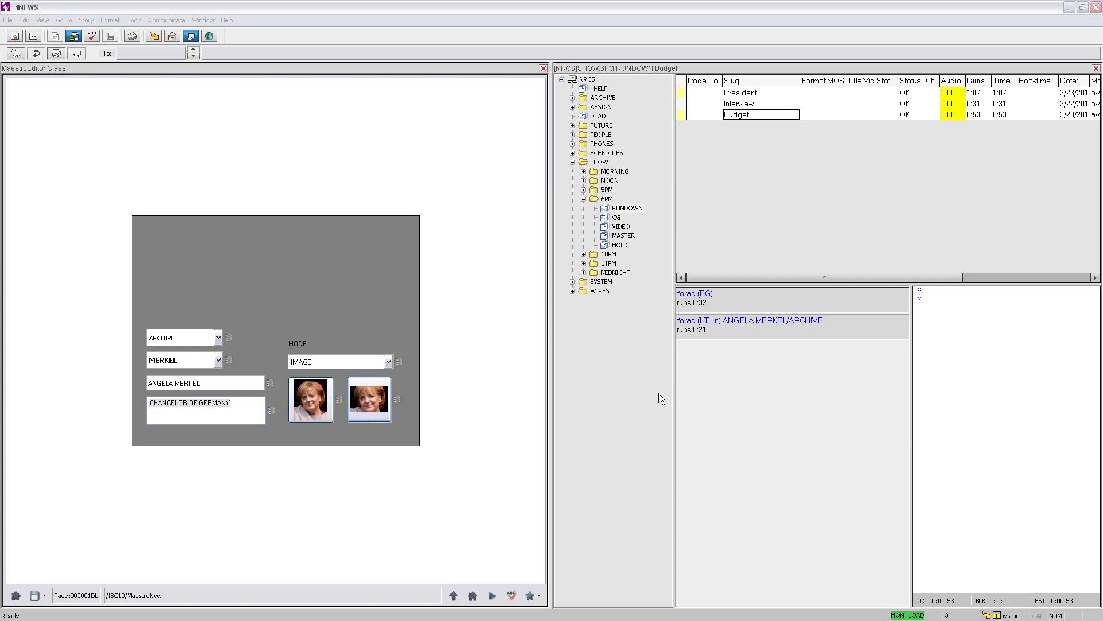
# Open the Opening headlines template, preview it full-panel, and place it into the Budget story
pyautogui.click(453, 596)
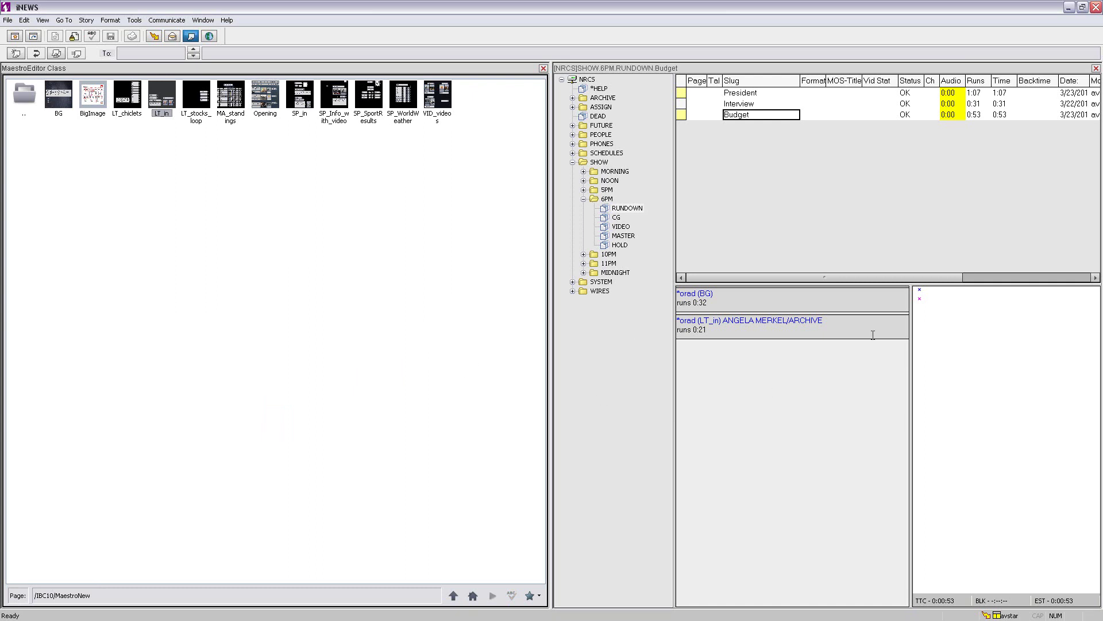
pyautogui.click(259, 99)
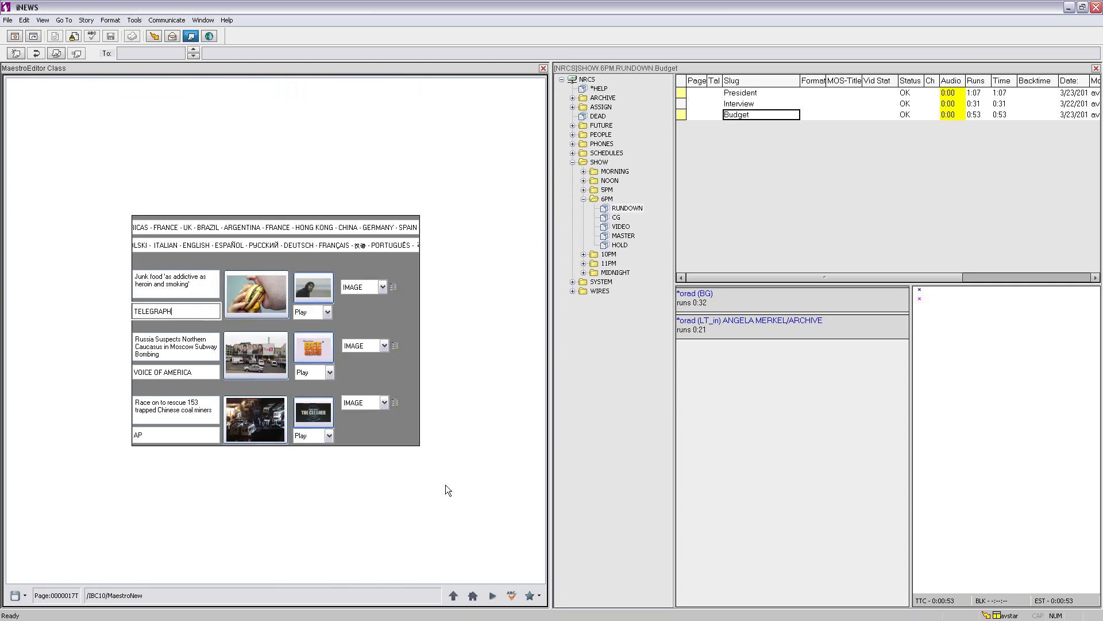
pyautogui.click(493, 596)
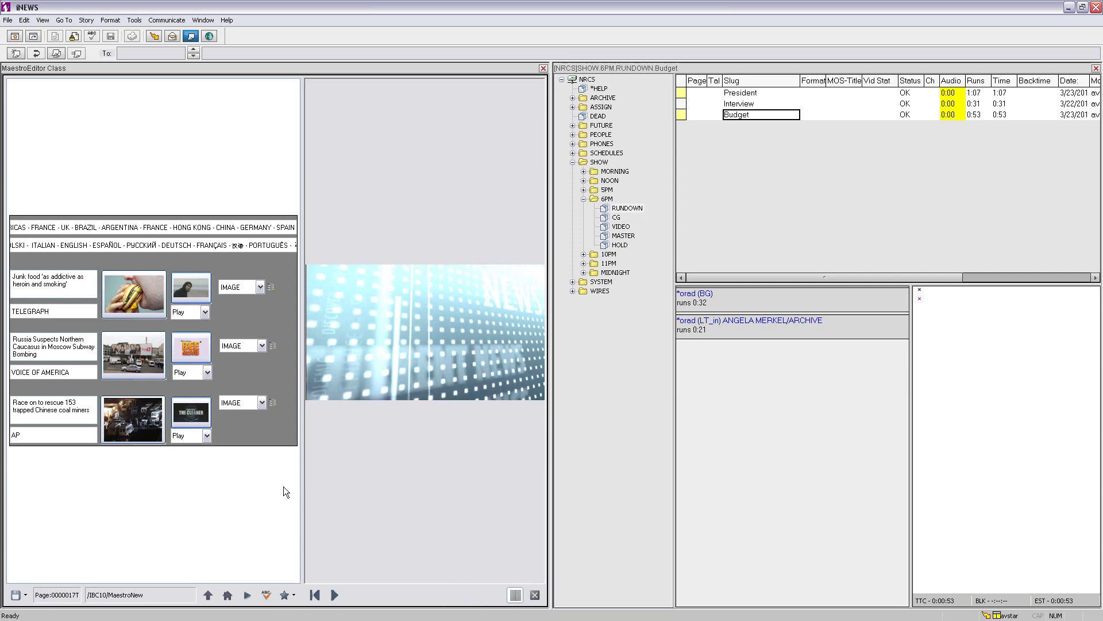
pyautogui.click(515, 596)
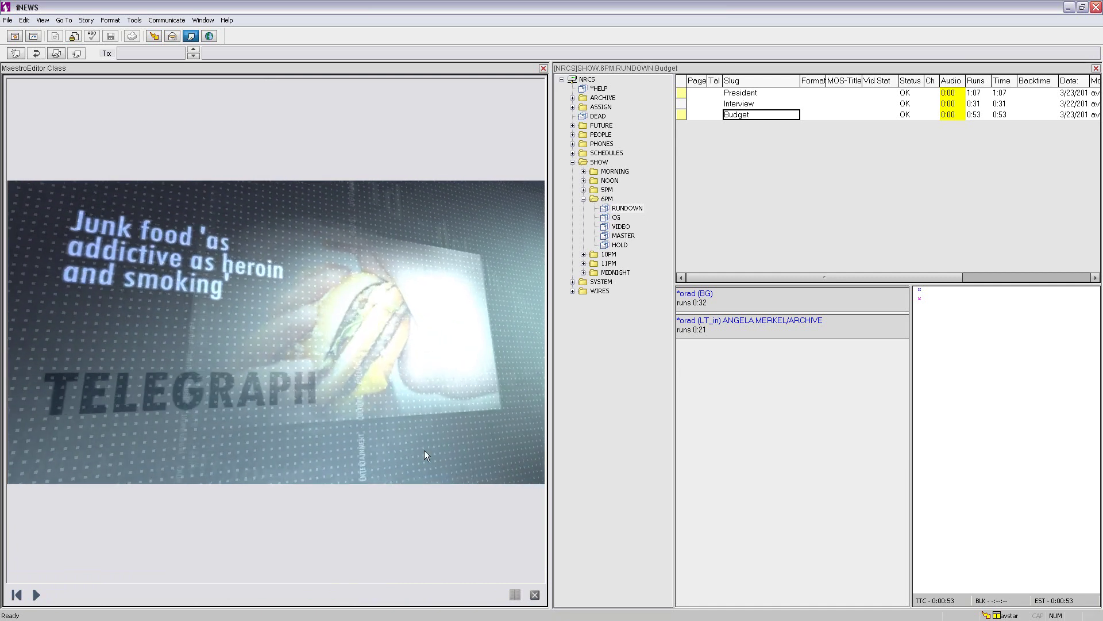
pyautogui.click(534, 595)
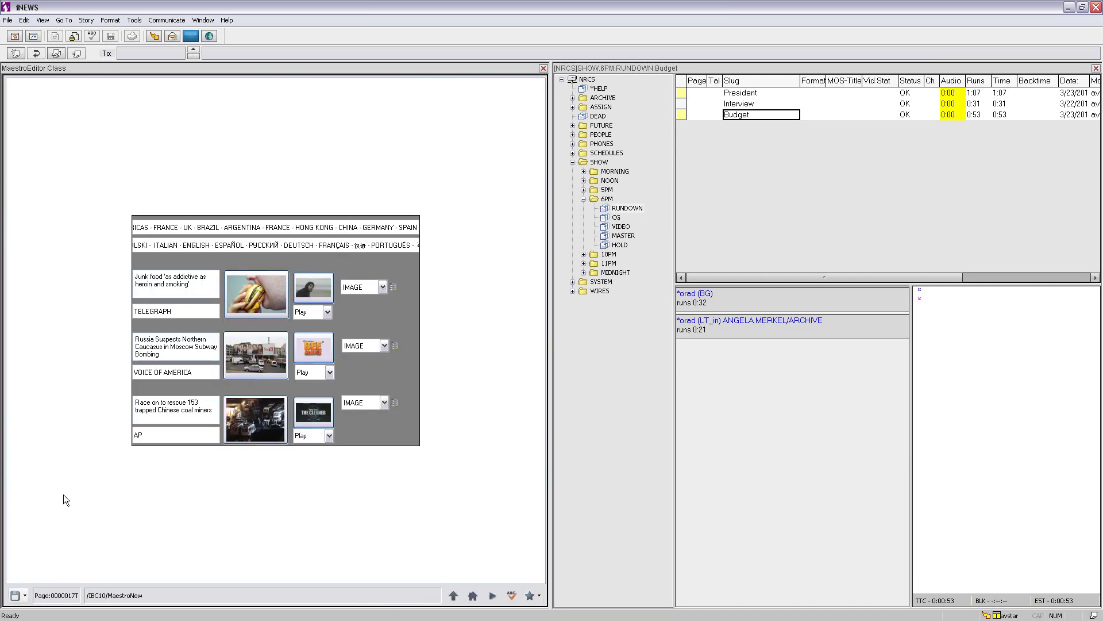
pyautogui.moveTo(16, 595); pyautogui.dragTo(919, 297)
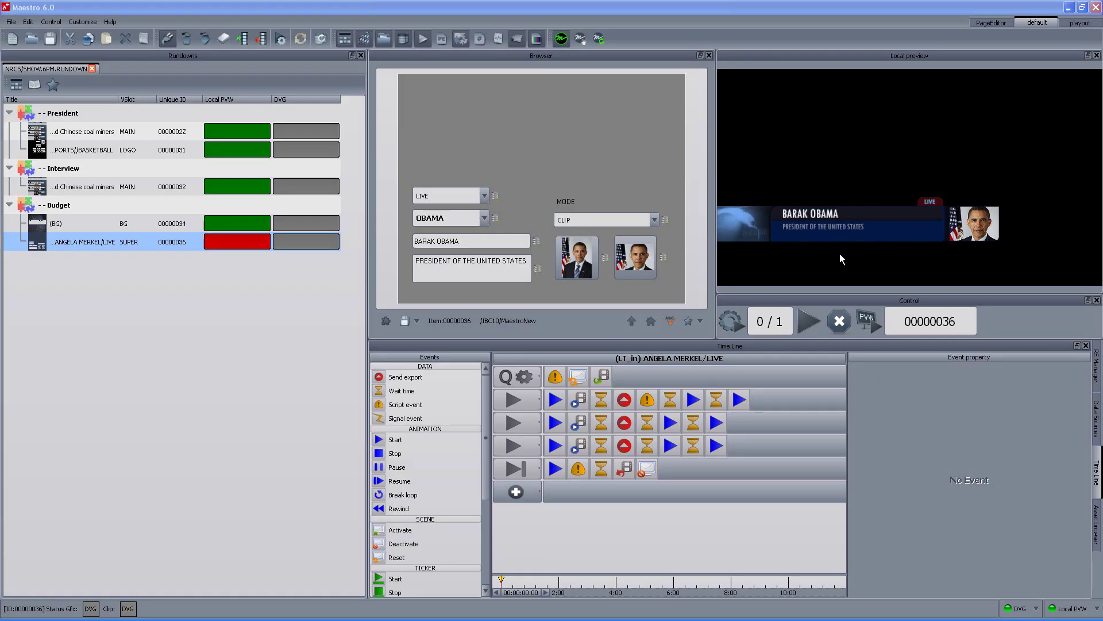
# Bring the Maestro 6.0 window to the front while the Obama lower third stays in preview
pyautogui.click(645, 12)
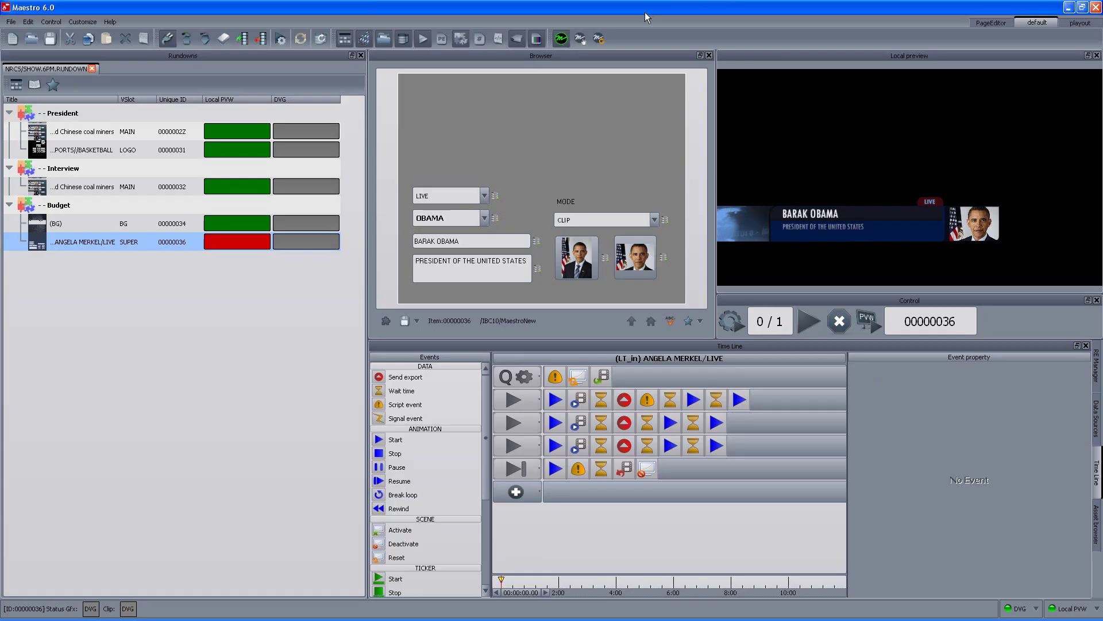
# Update the rundown, then load the Budget items 00000035 opening, 00000037 BG and 00000038 ANGELA MERKEL/LIVE
pyautogui.click(602, 43)
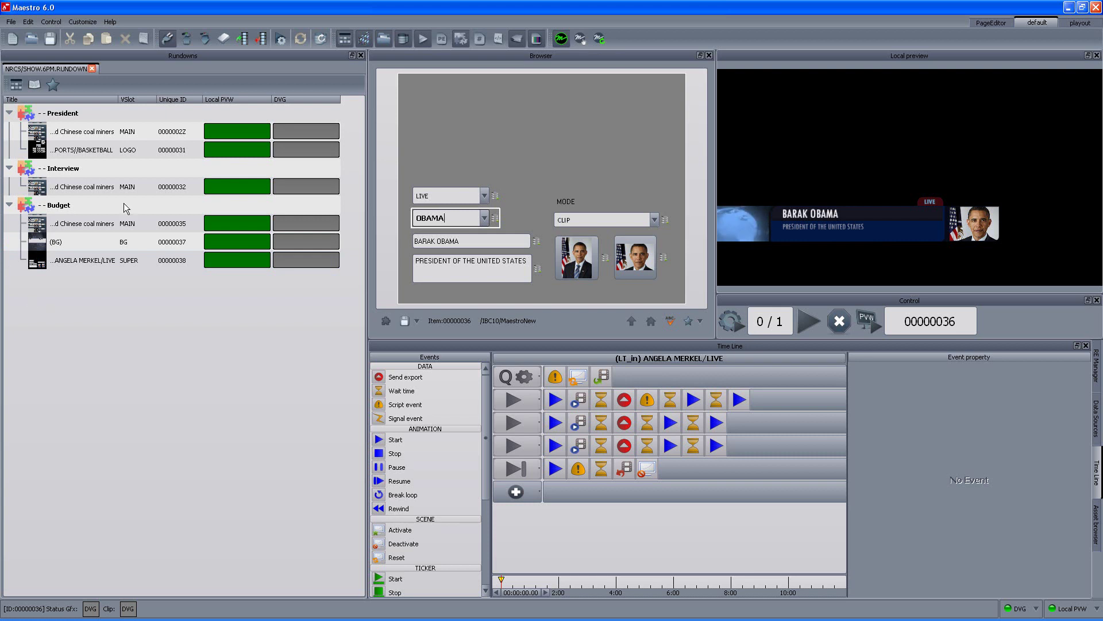
pyautogui.click(78, 229)
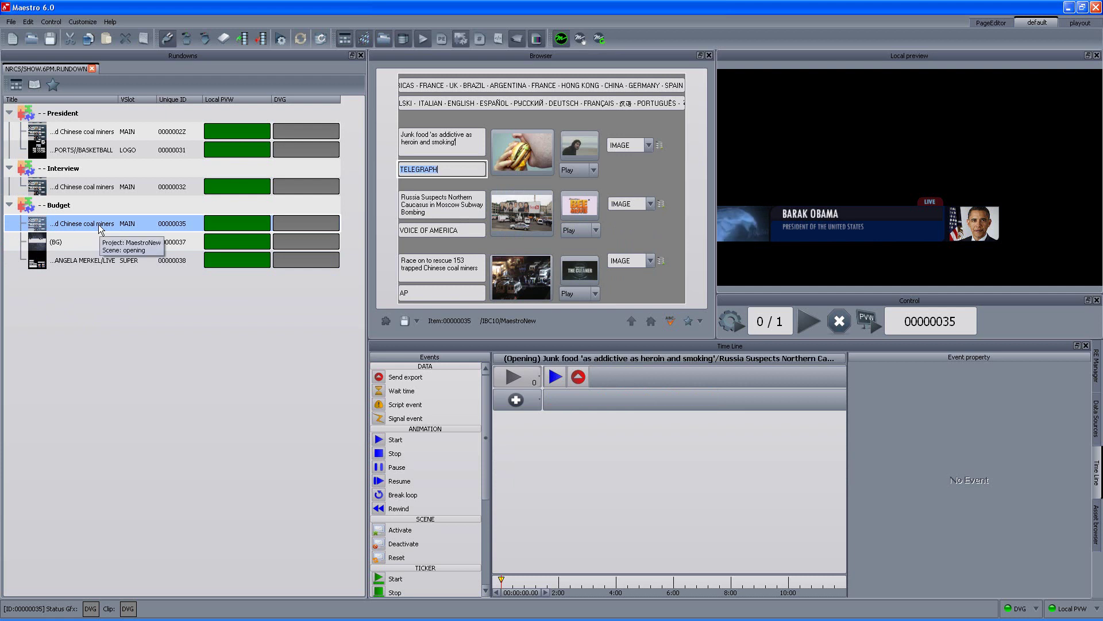
pyautogui.click(81, 243)
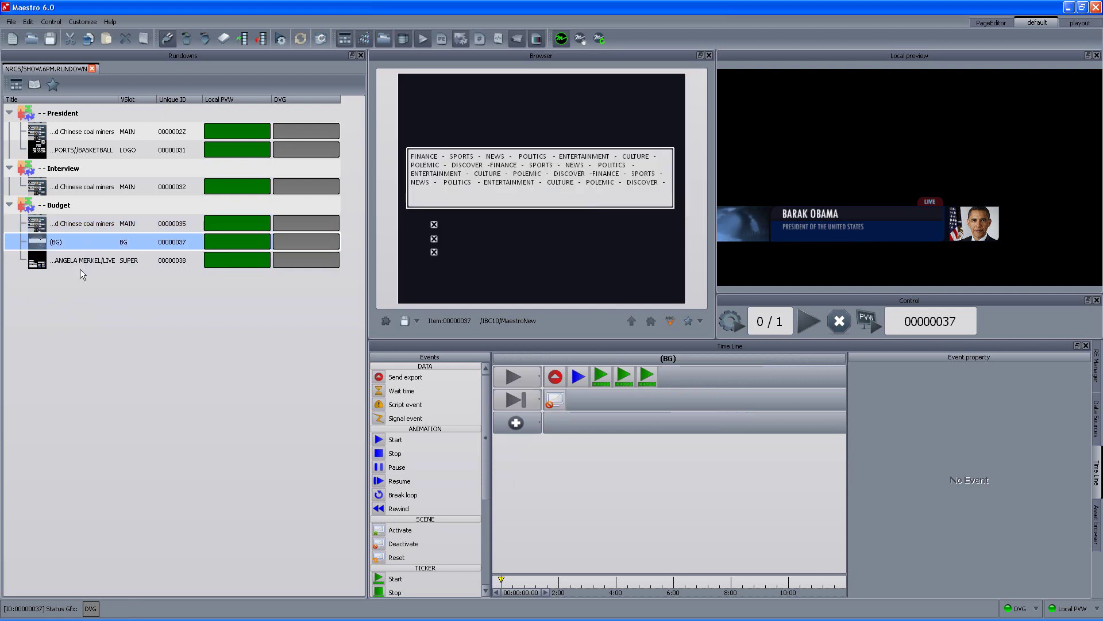
pyautogui.click(83, 261)
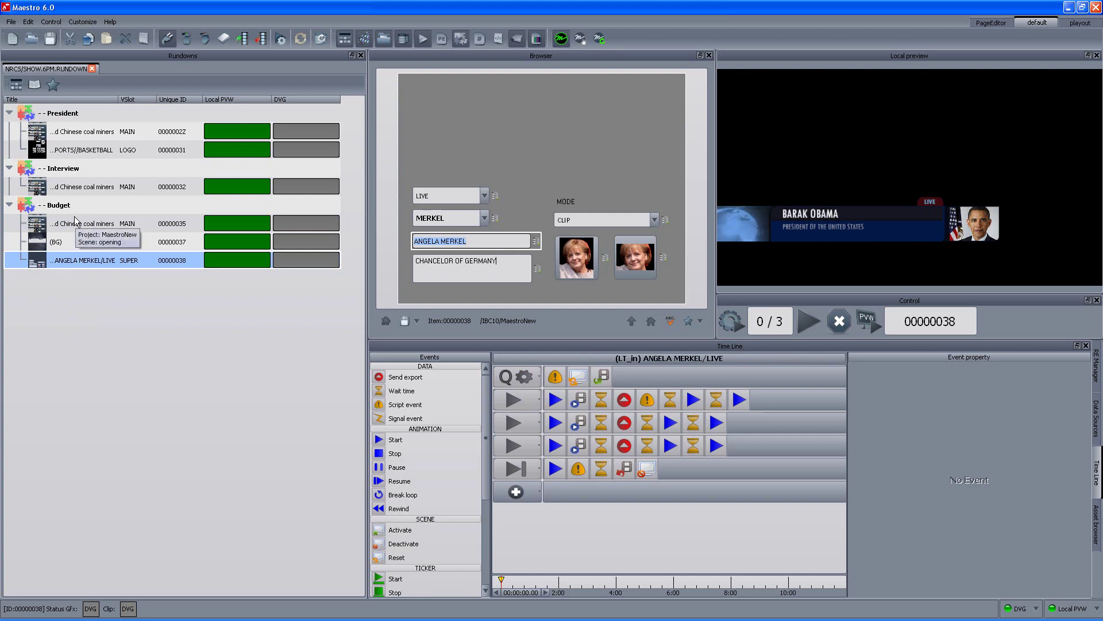
pyautogui.click(42, 224)
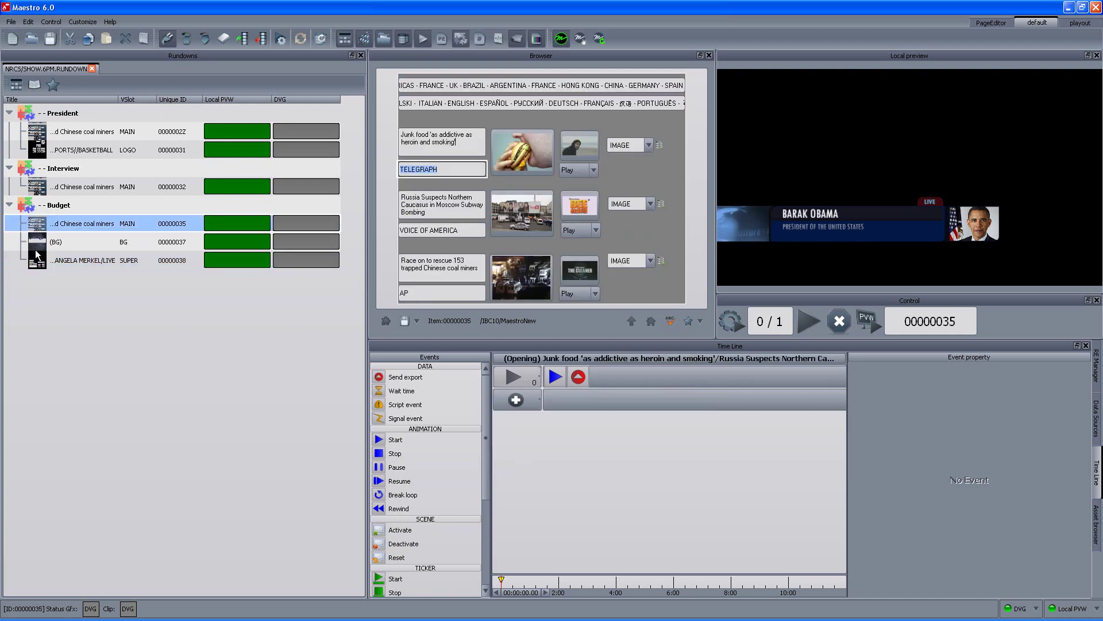
pyautogui.click(36, 263)
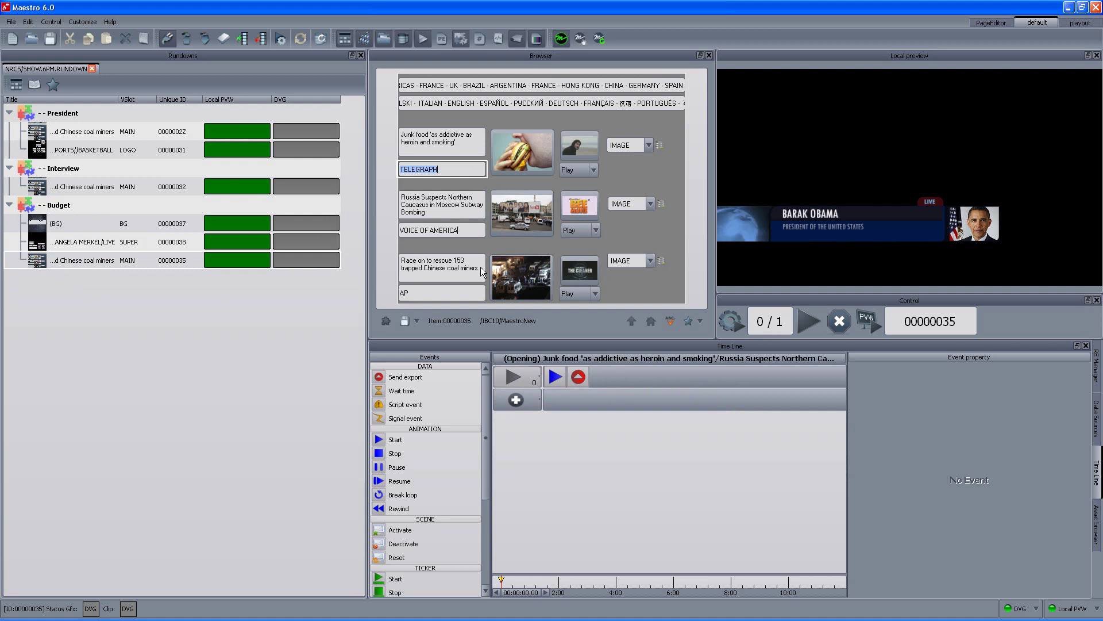
# Deselect the open item so the timeline clears and the browser returns to /IBC10
pyautogui.click(223, 338)
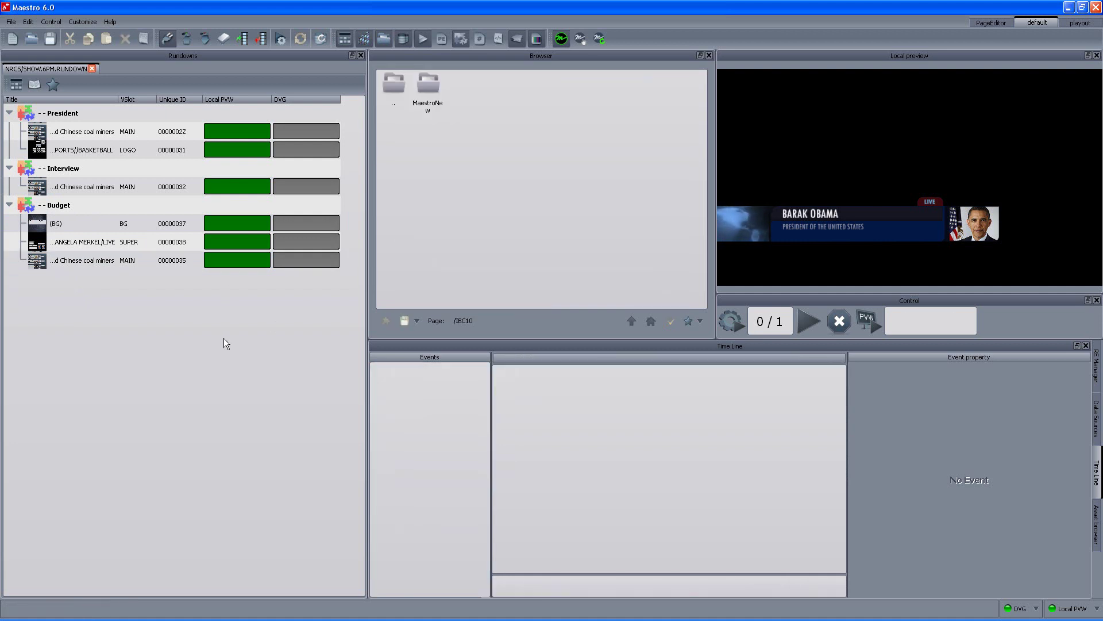